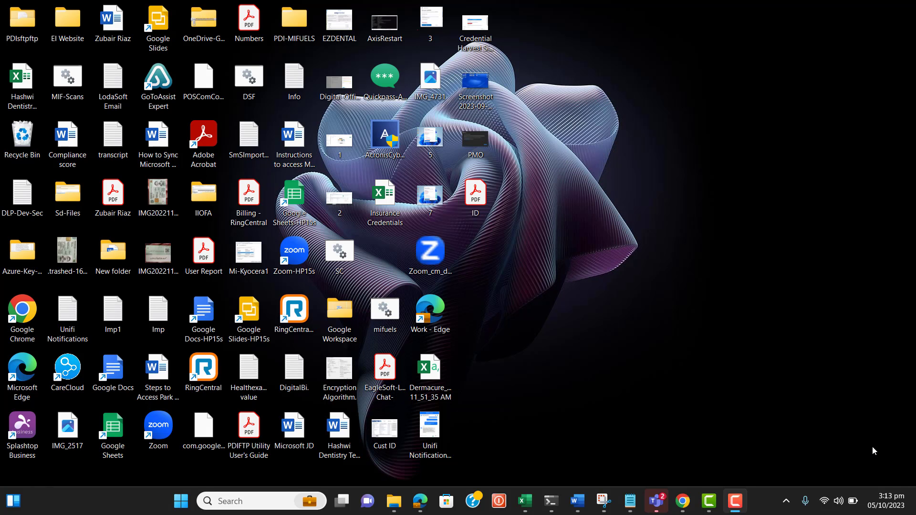
Step: Switch to the Chrome window with the Intune admin center and open the Automatic Enrollment settings for Windows devices
mouse_move(683, 501)
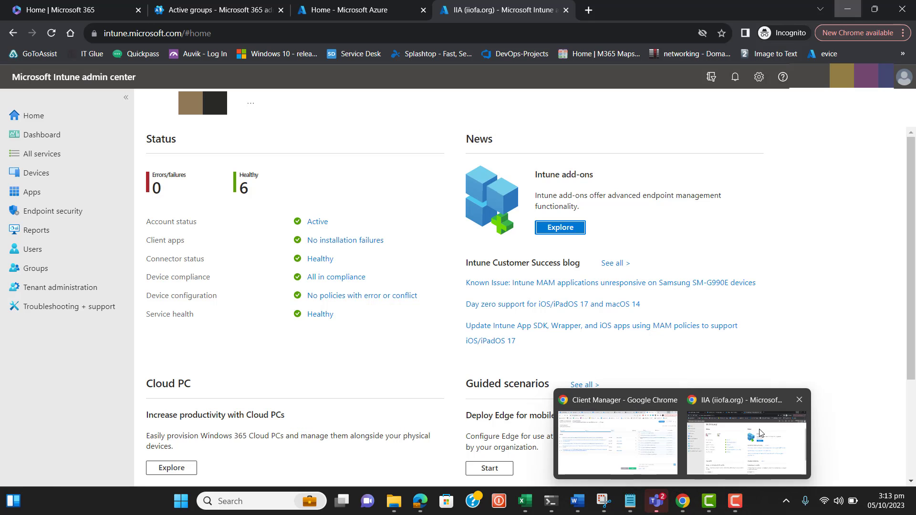
left_click(760, 432)
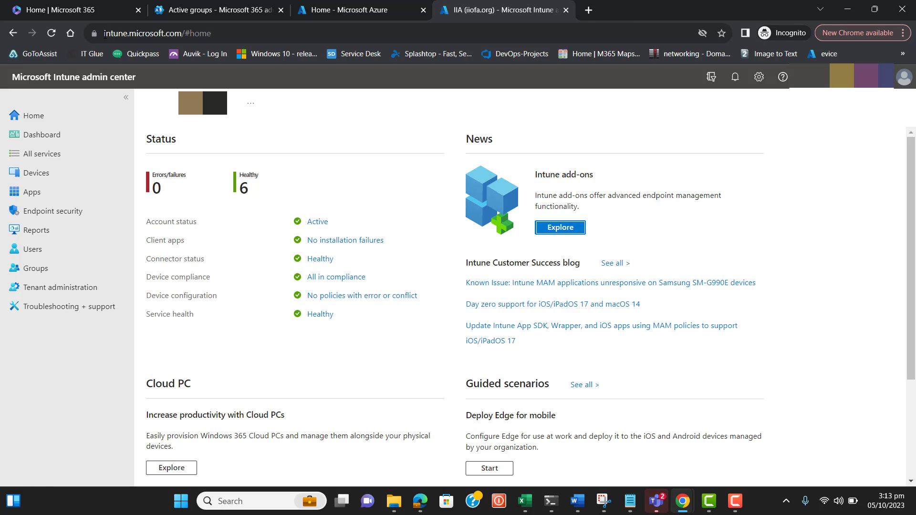
left_click(104, 34)
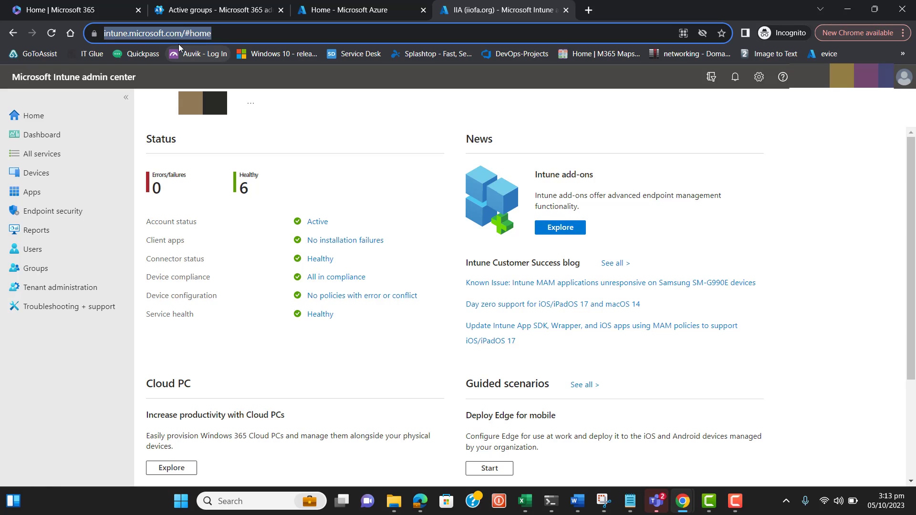
left_click(321, 115)
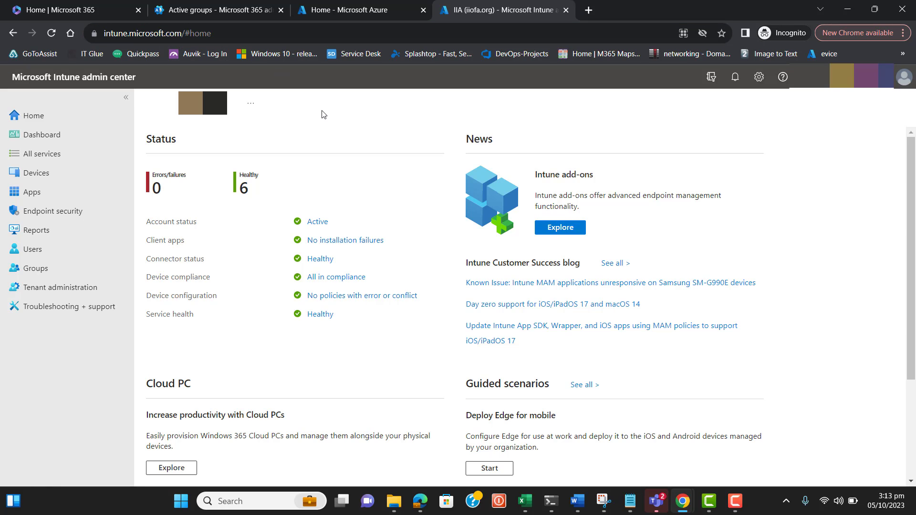
left_click(52, 177)
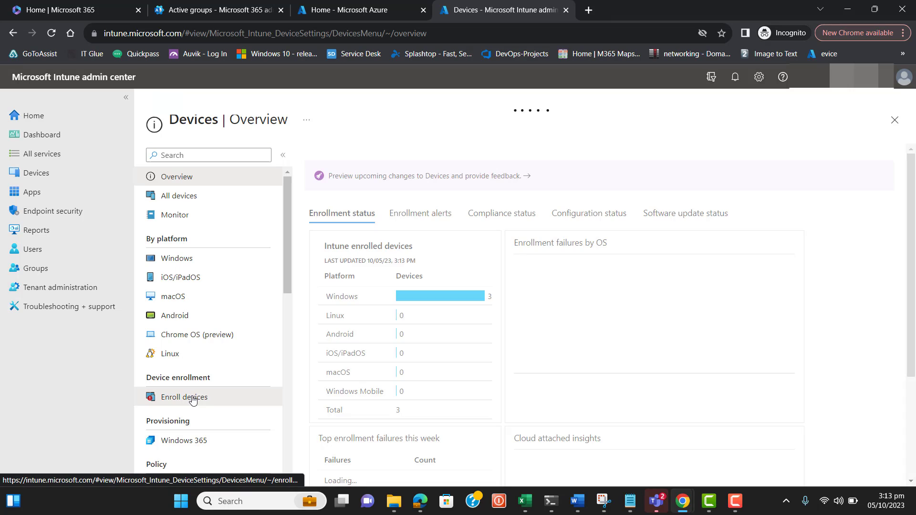
left_click(193, 399)
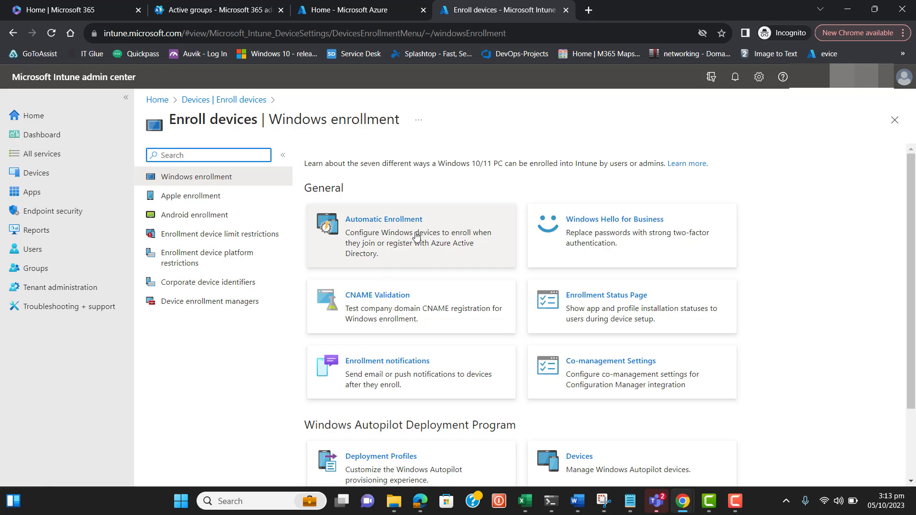
left_click(416, 236)
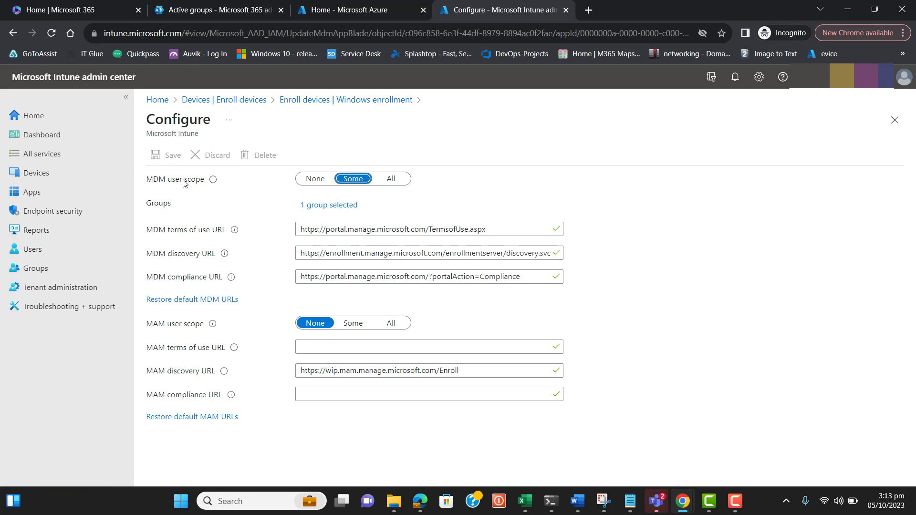
Step: Review the MDM user scope's description and check which group is assigned to it
mouse_move(213, 184)
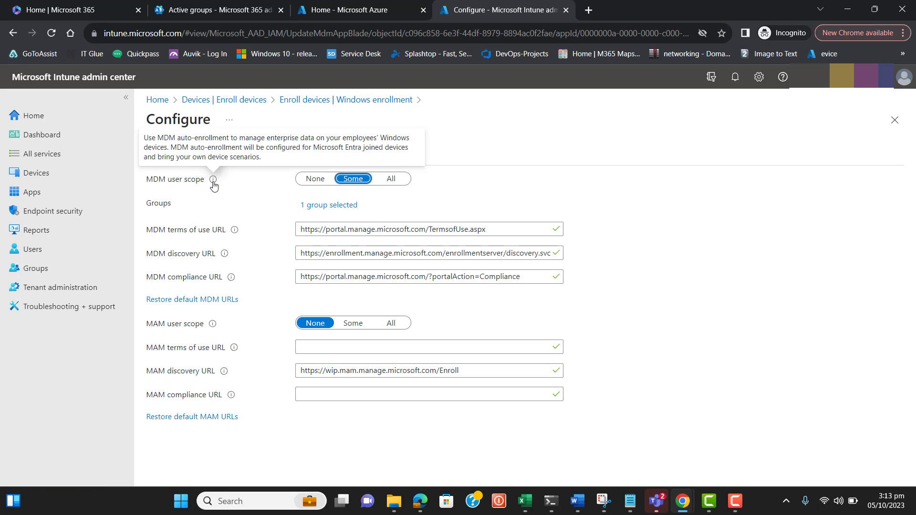
left_click(333, 209)
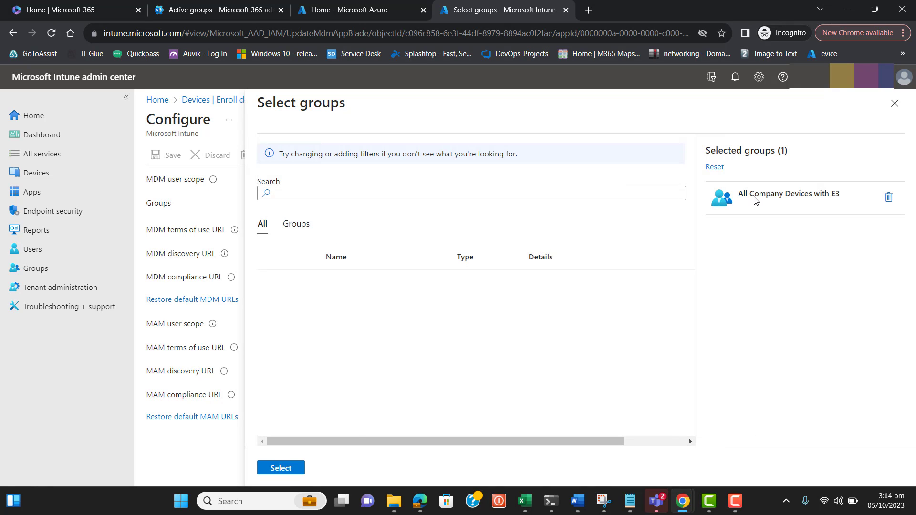
left_click_drag(739, 197, 843, 199)
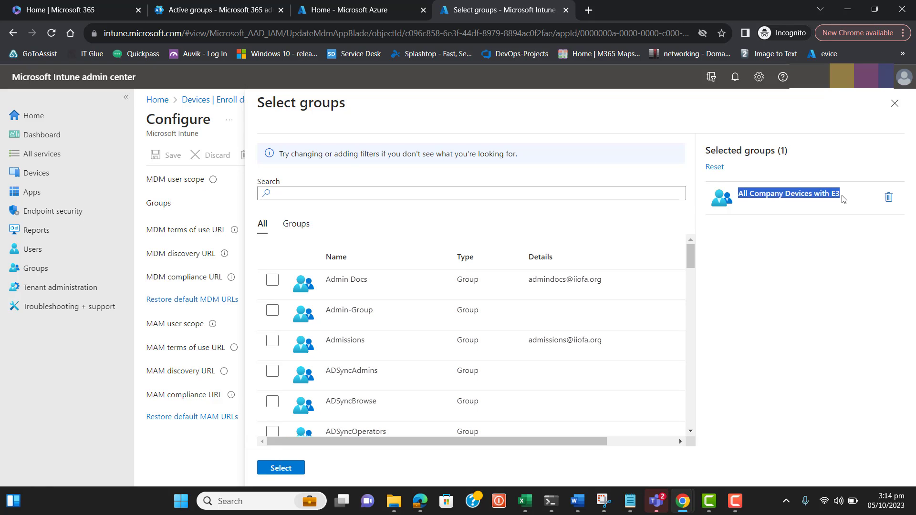
left_click(895, 113)
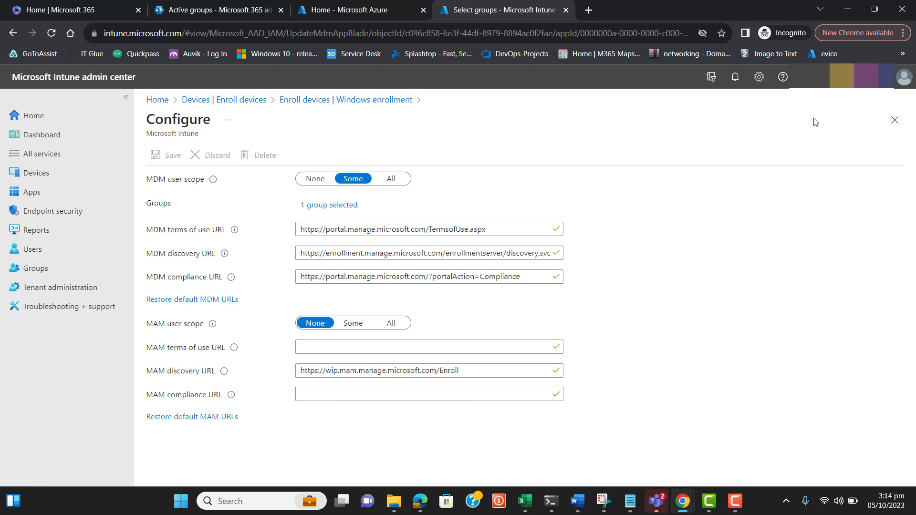
Step: Create a security group named Intune Windows Users with assigned membership
left_click(60, 270)
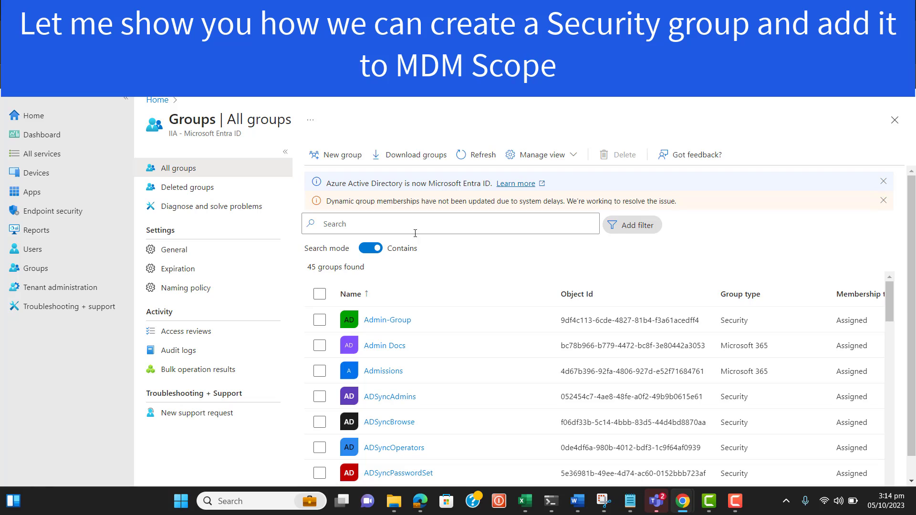
left_click(415, 230)
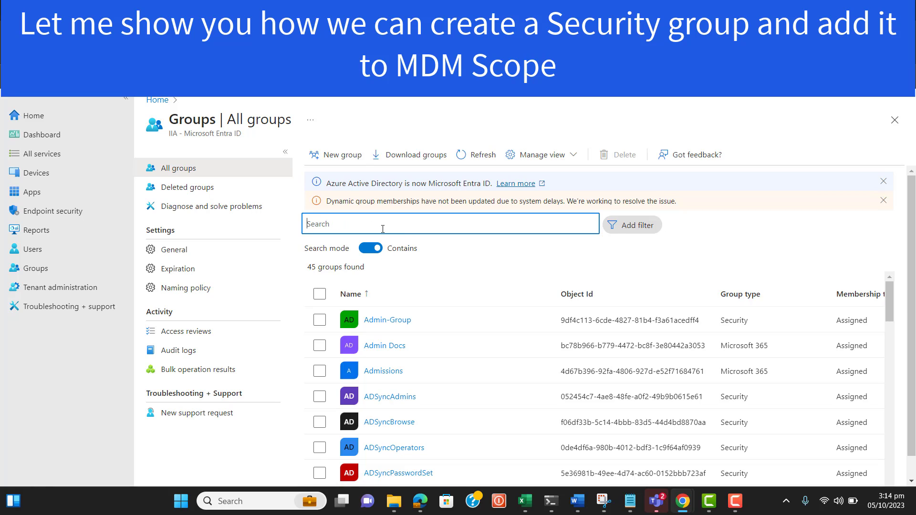
left_click(343, 156)
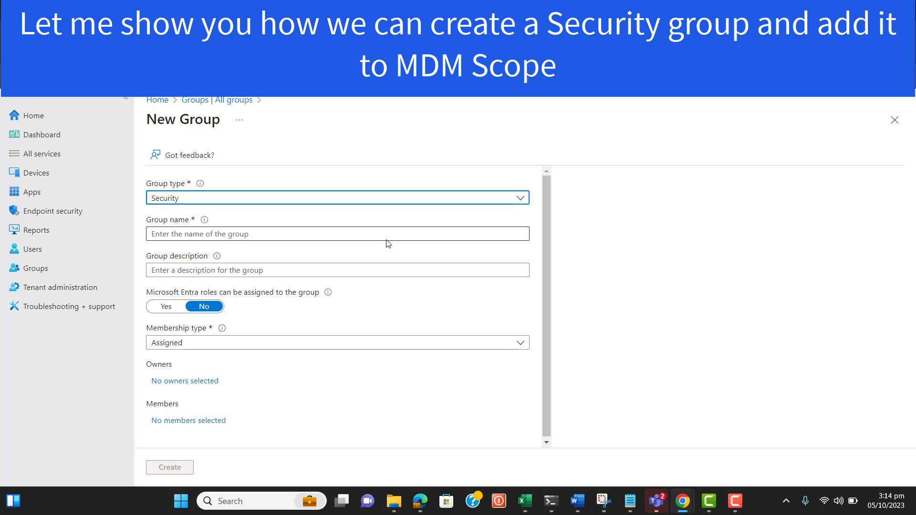
left_click(311, 238)
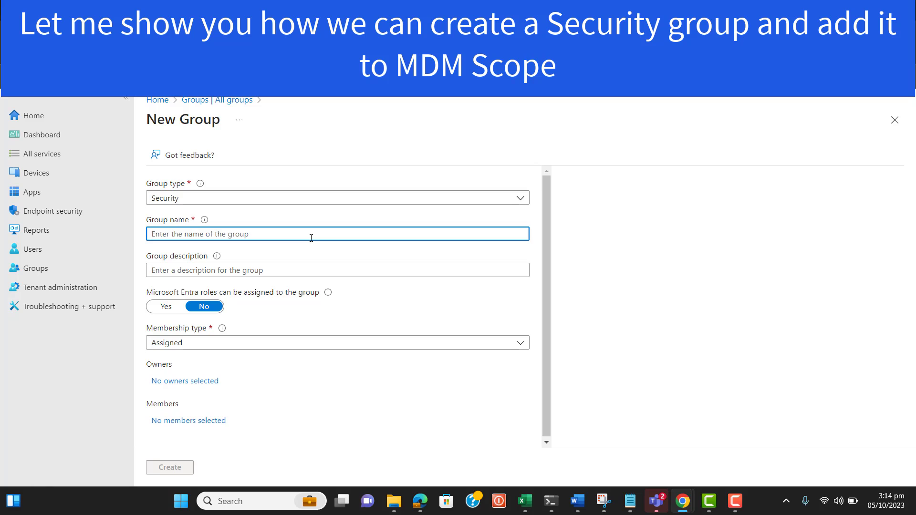
type("Intune Windows")
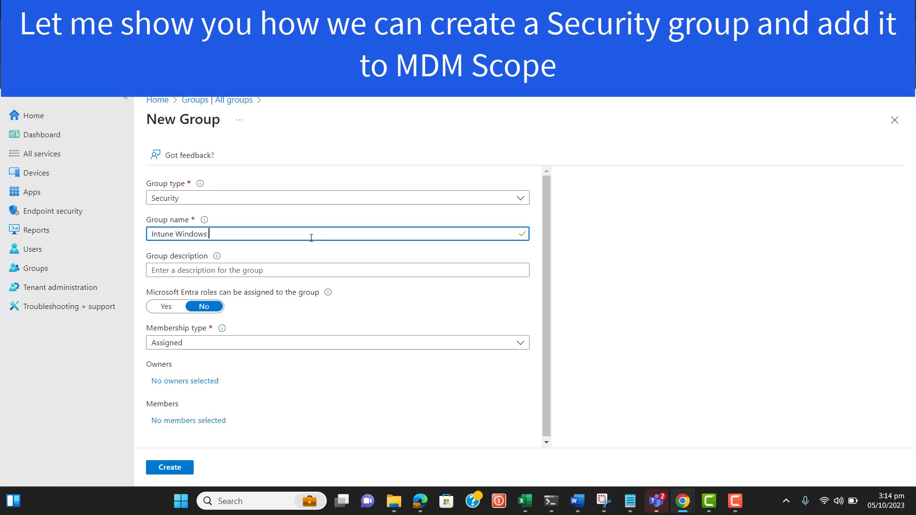
type(" Userss")
key("BackSpace")
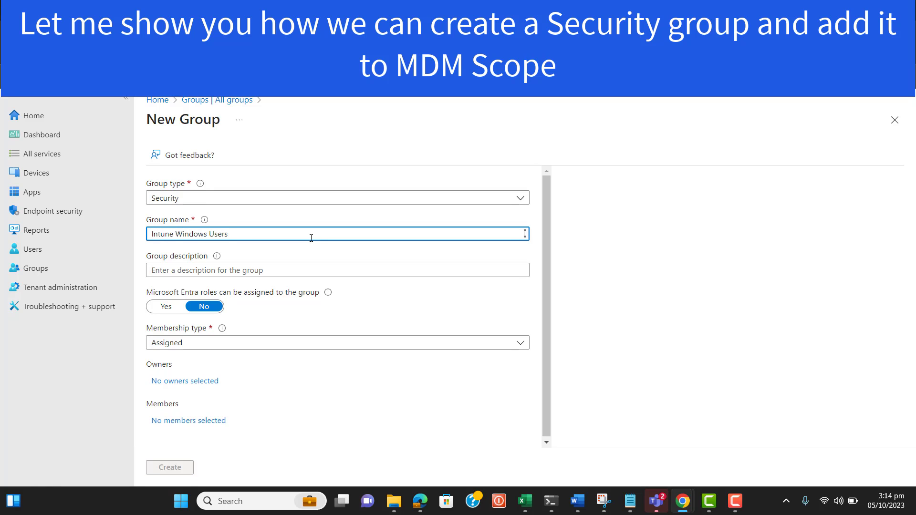
left_click(172, 469)
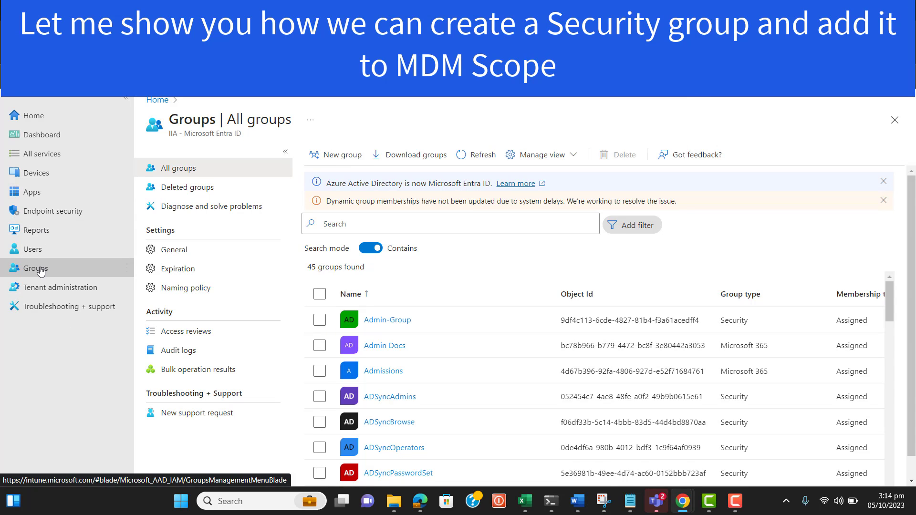
Step: Reopen the Automatic Enrollment settings under Windows device enrollment
left_click(50, 212)
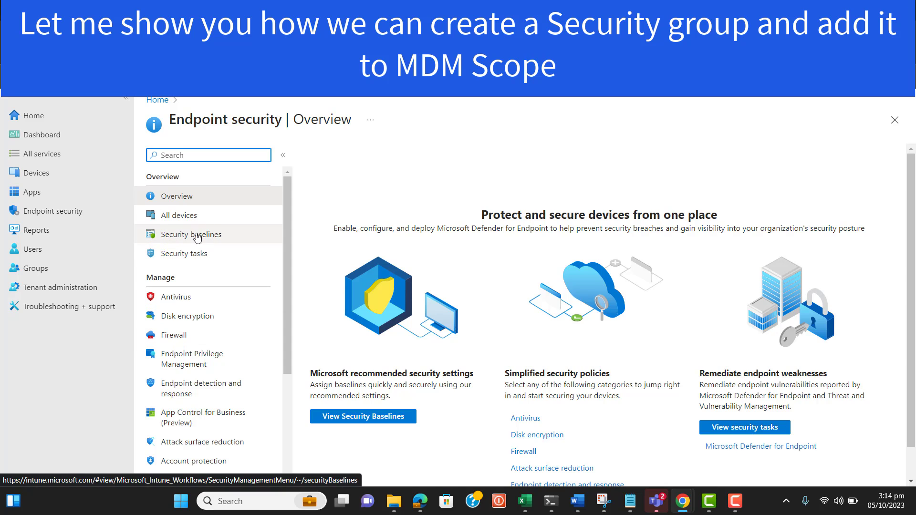
left_click(37, 181)
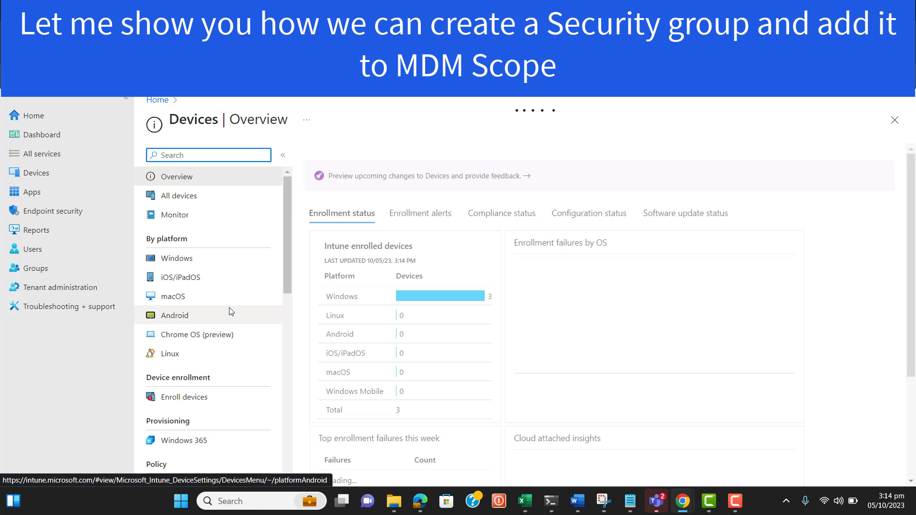
left_click(185, 397)
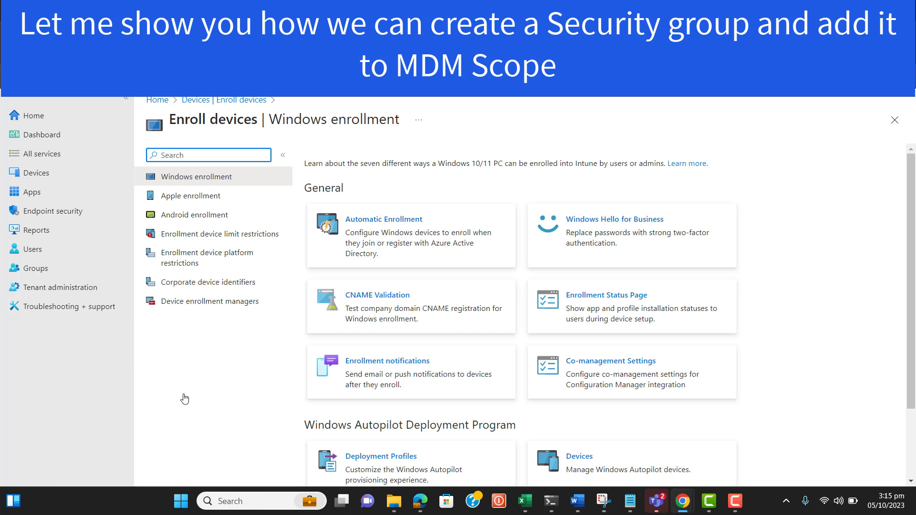
left_click(397, 246)
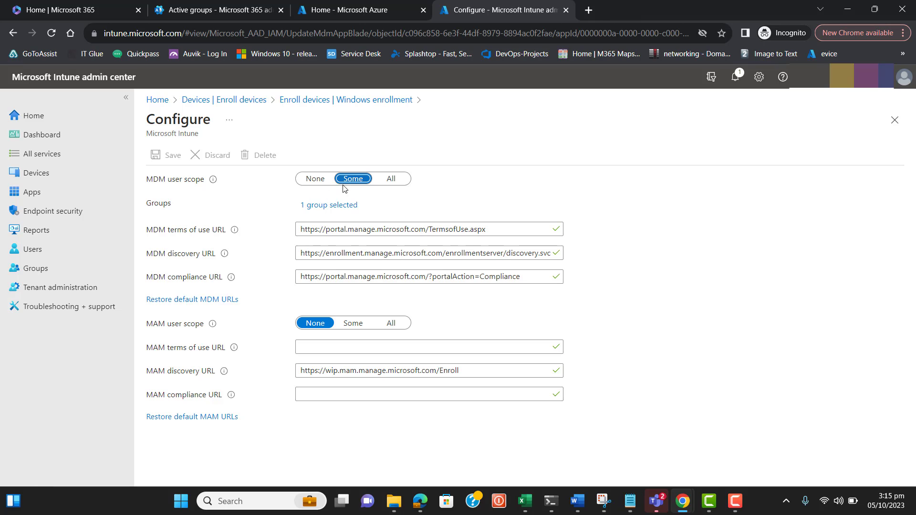
Step: Replace the MDM user scope's assigned group with Intune Windows Users and recheck the group selection
left_click(334, 205)
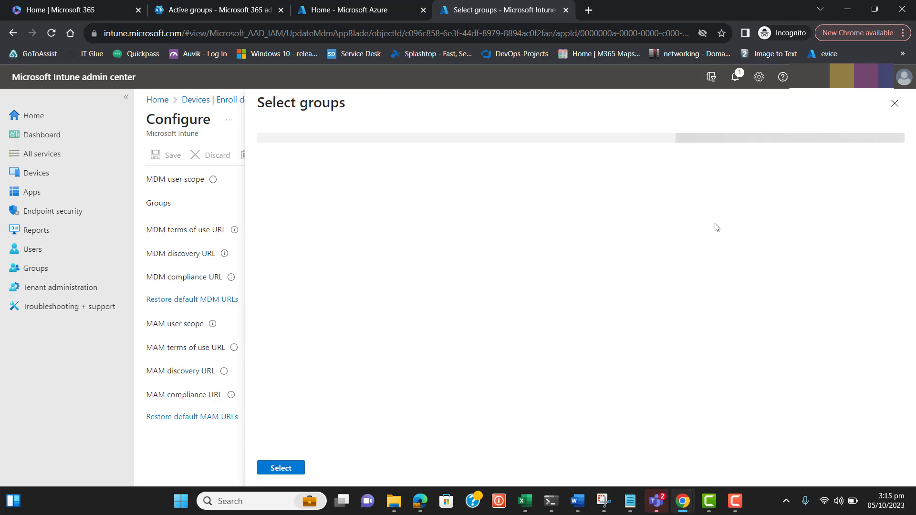
left_click(576, 193)
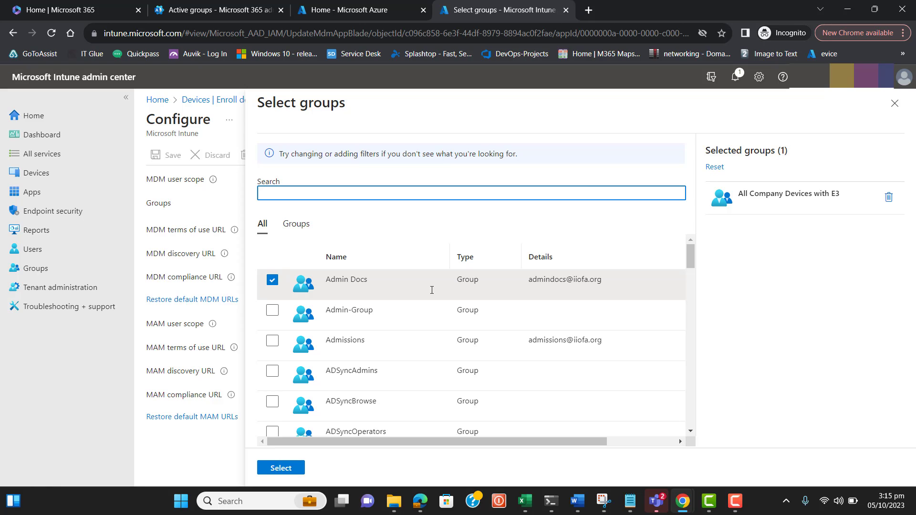
left_click(272, 280)
left_click(319, 197)
type("intune")
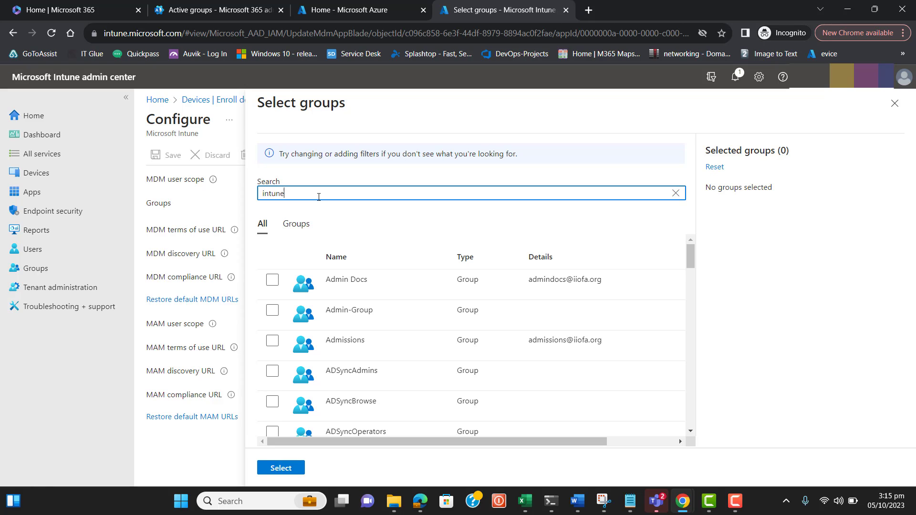
type(" windows")
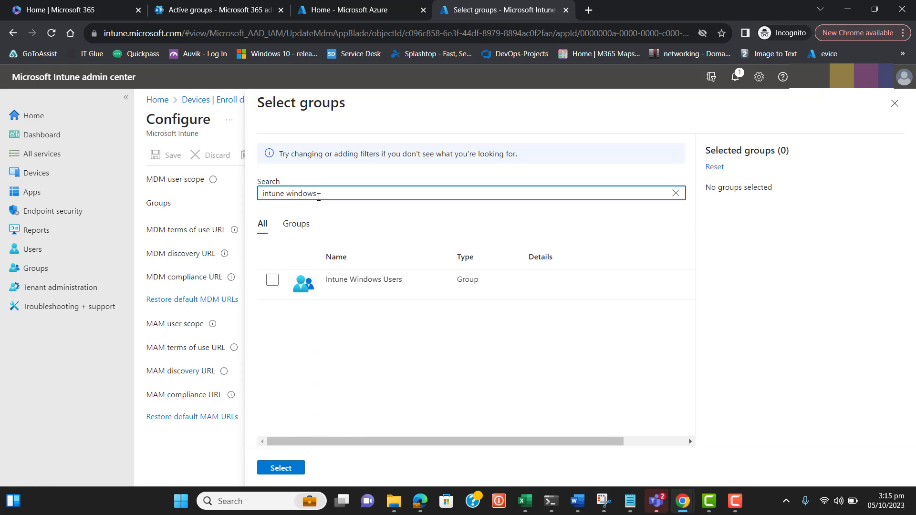
left_click(272, 280)
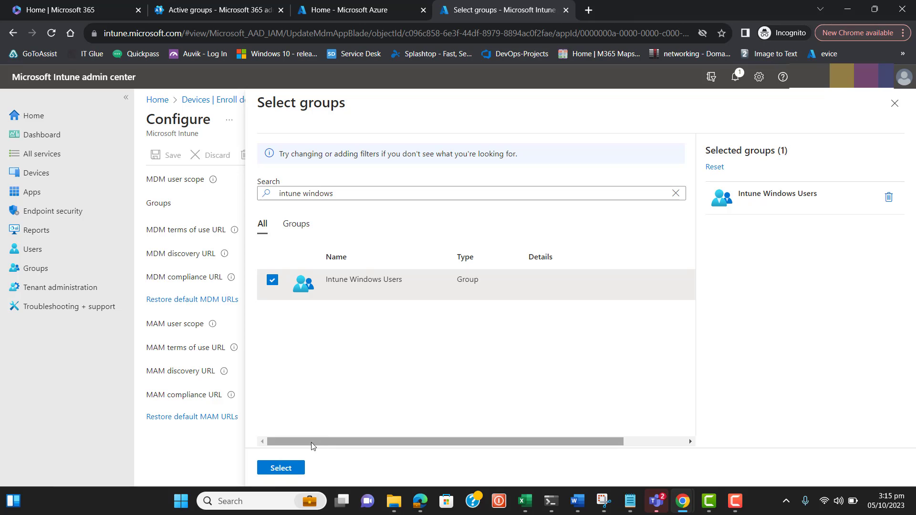
left_click(275, 470)
left_click(329, 204)
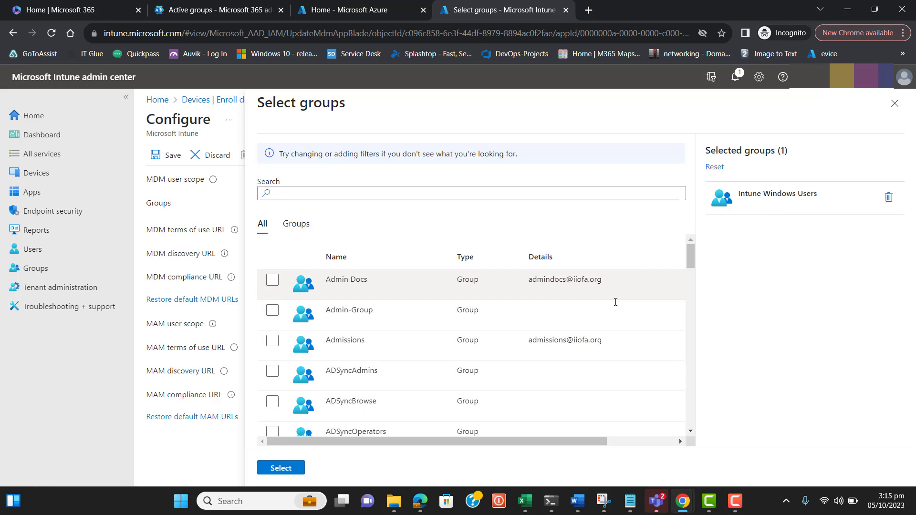
left_click(895, 103)
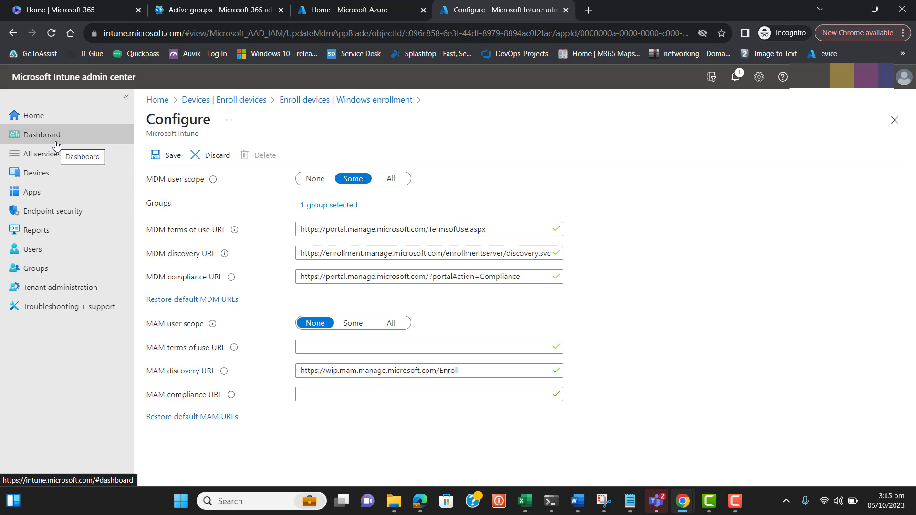
Step: Start a new app protection policy of the Windows Information Protection type
left_click(48, 178)
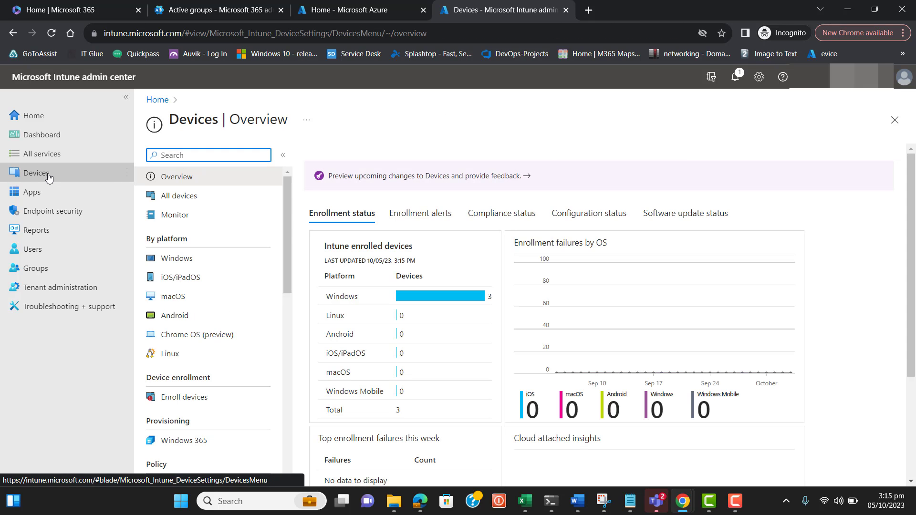
left_click(48, 193)
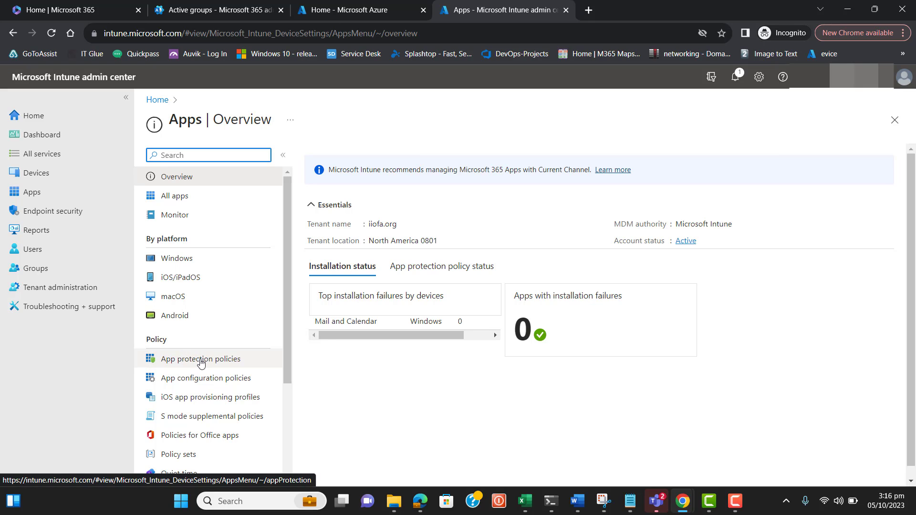
left_click(200, 364)
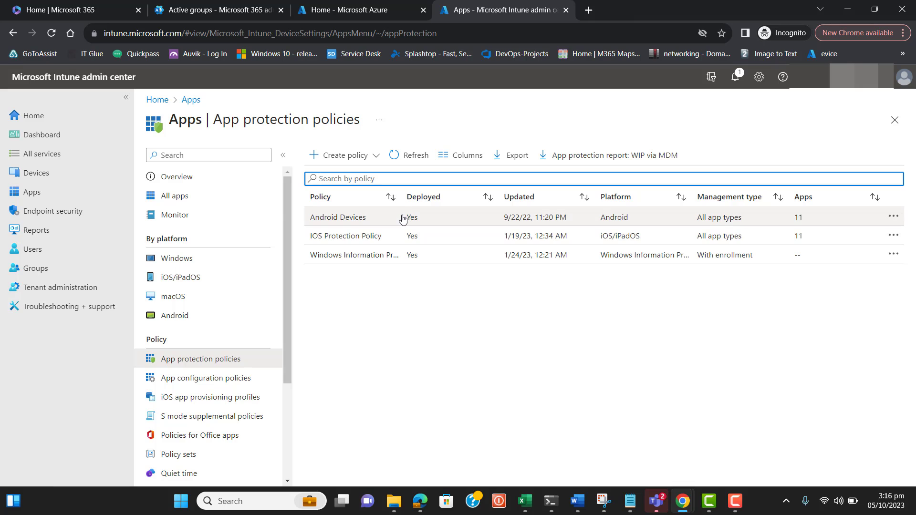
left_click(369, 164)
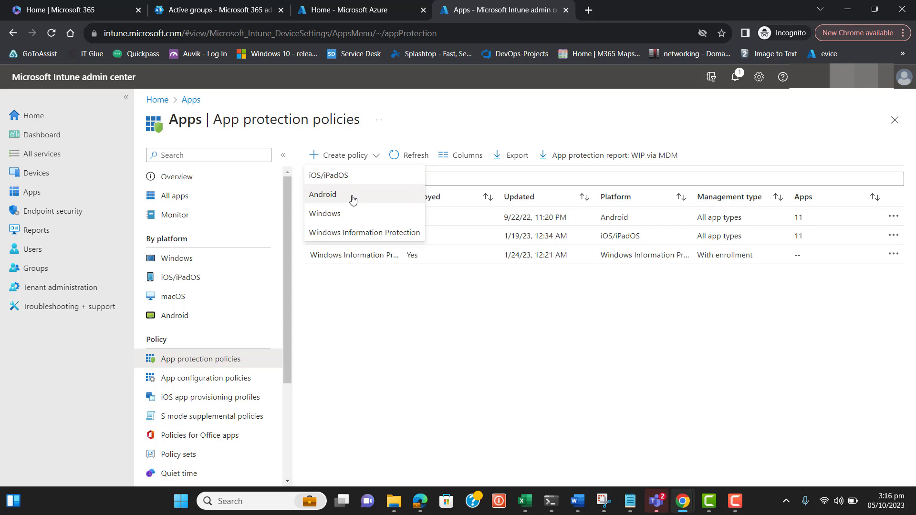
left_click(350, 233)
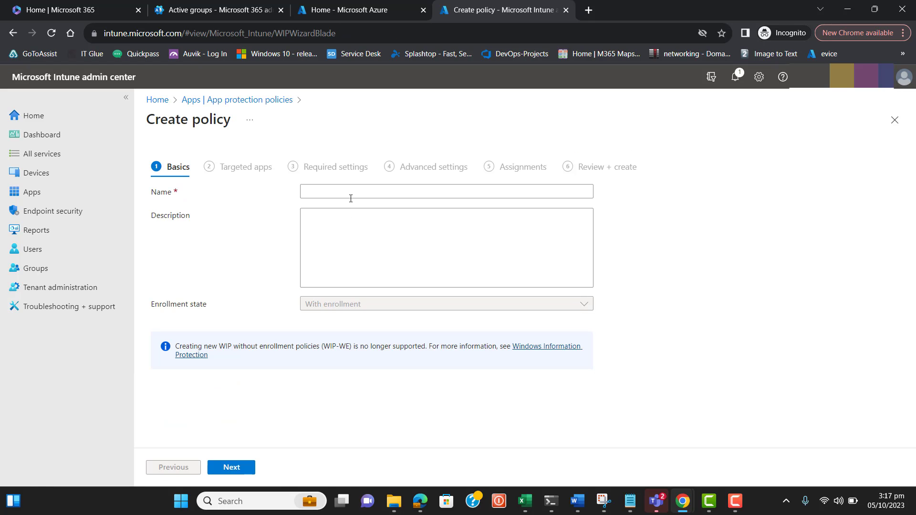
Step: Name the policy WIP, enter the description "Windows Information protection", and continue to the targeted apps
left_click(352, 194)
type("IP")
key("Tab")
type("Windows ")
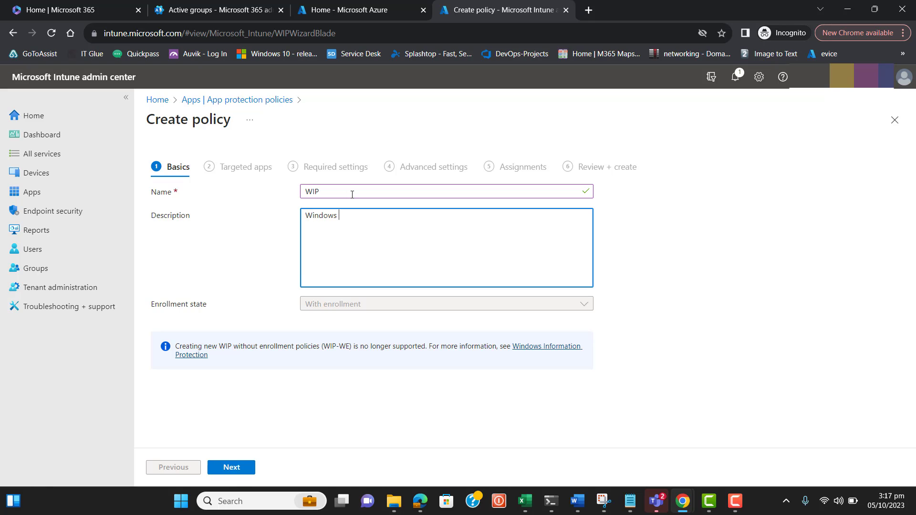
type("Information protection")
left_click(232, 470)
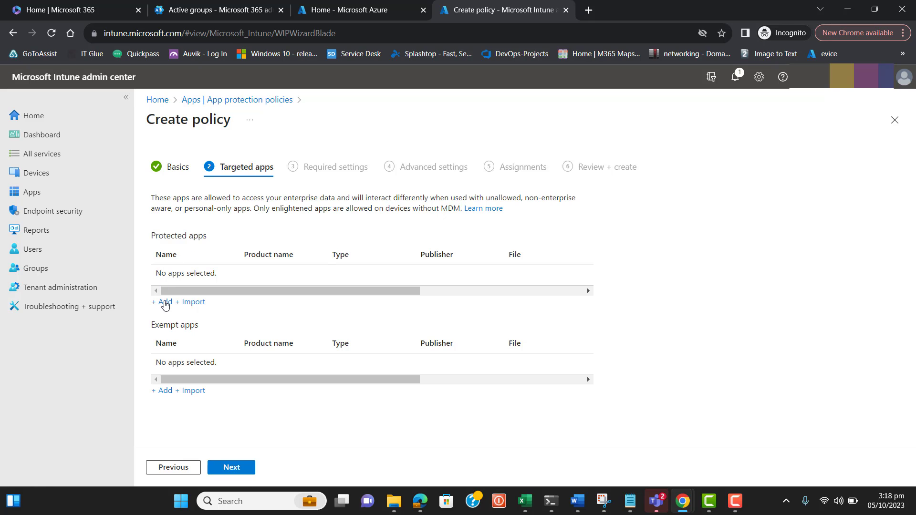
Step: Add all the recommended Microsoft apps to the policy's protected apps
left_click(165, 303)
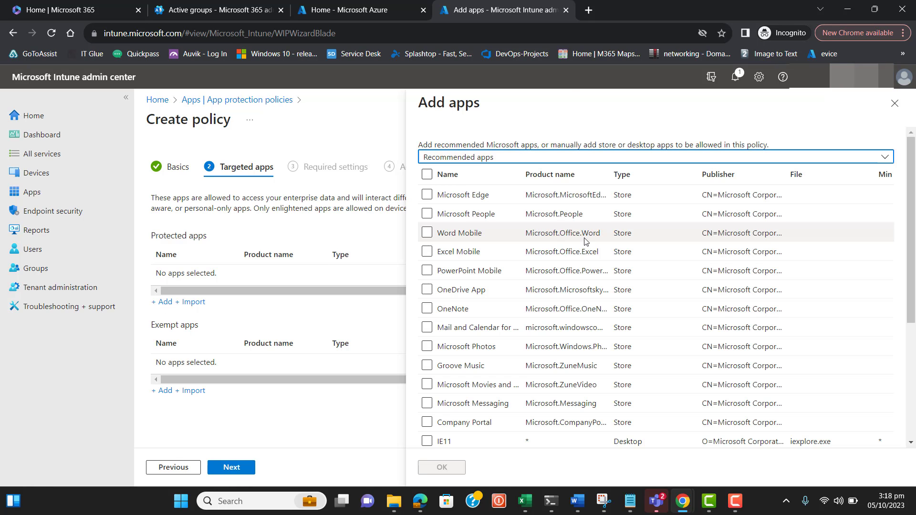
left_click_drag(911, 225, 904, 181)
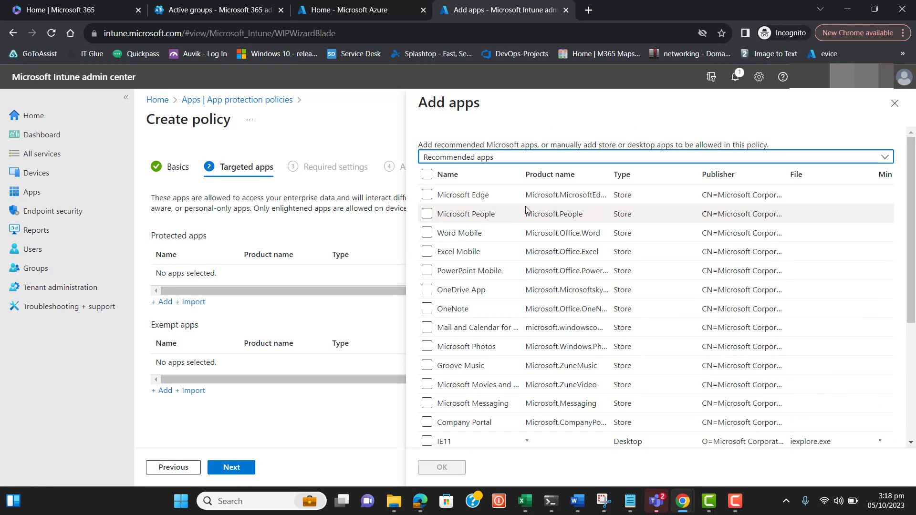
left_click(427, 176)
left_click(427, 175)
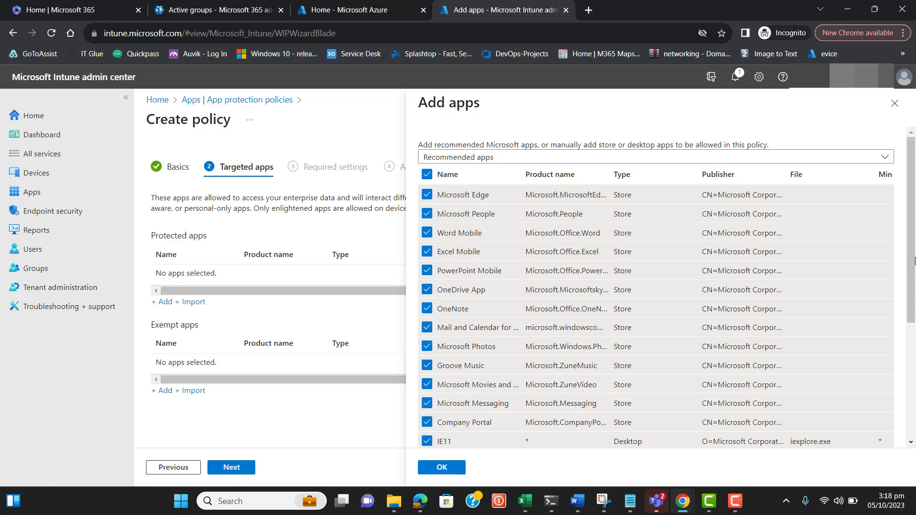
left_click_drag(914, 261, 887, 428)
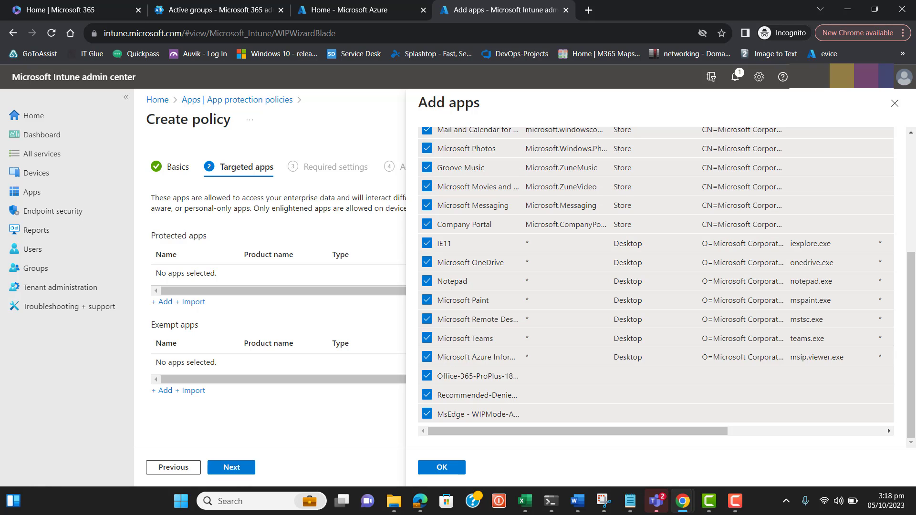
left_click_drag(915, 340, 915, 183)
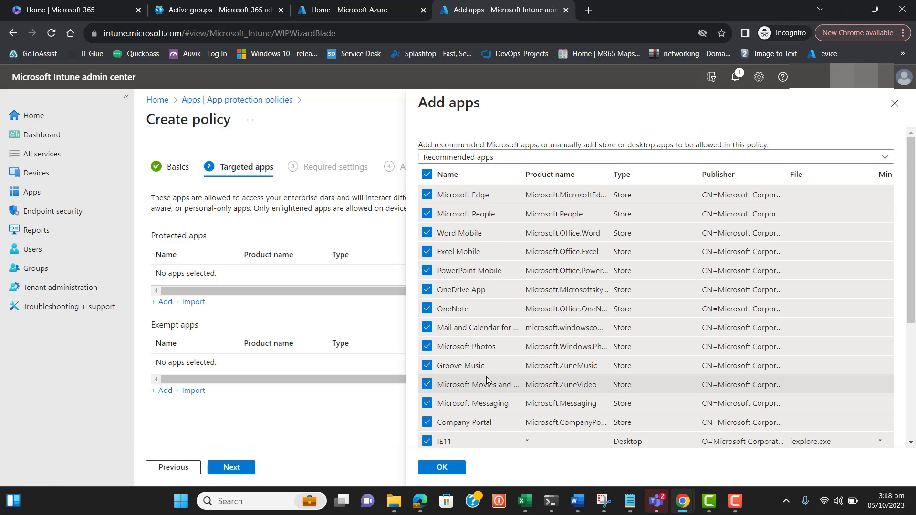
left_click(443, 469)
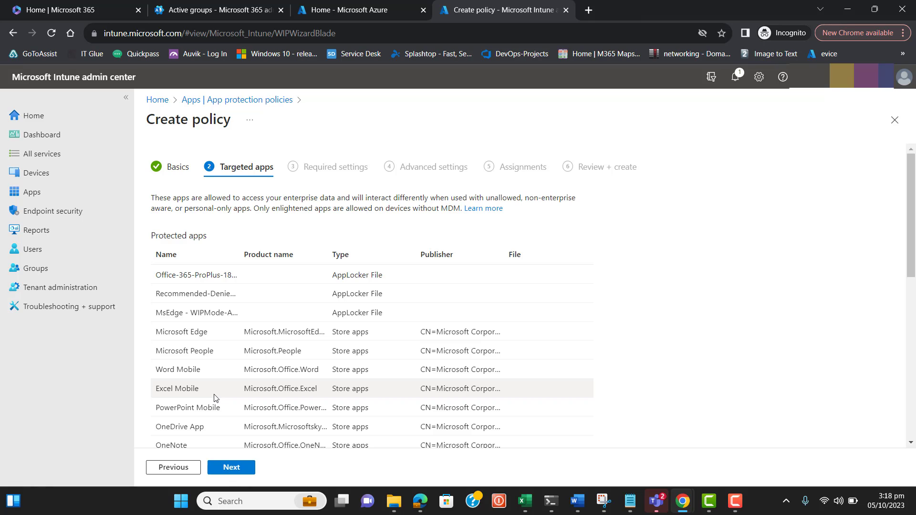
Step: Review the protected apps, continue to the required settings, and set the Windows Information Protection mode to Block
left_click_drag(914, 233, 915, 358)
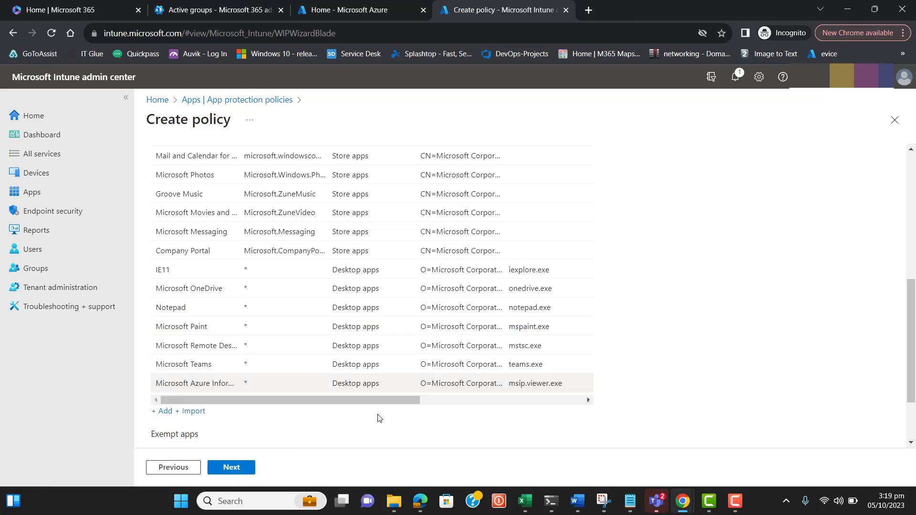
left_click(249, 467)
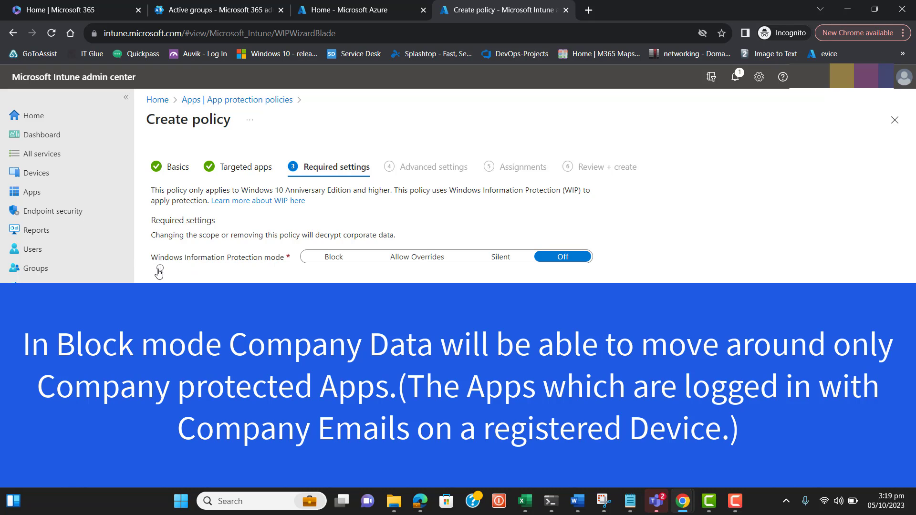
mouse_move(159, 270)
left_click(330, 263)
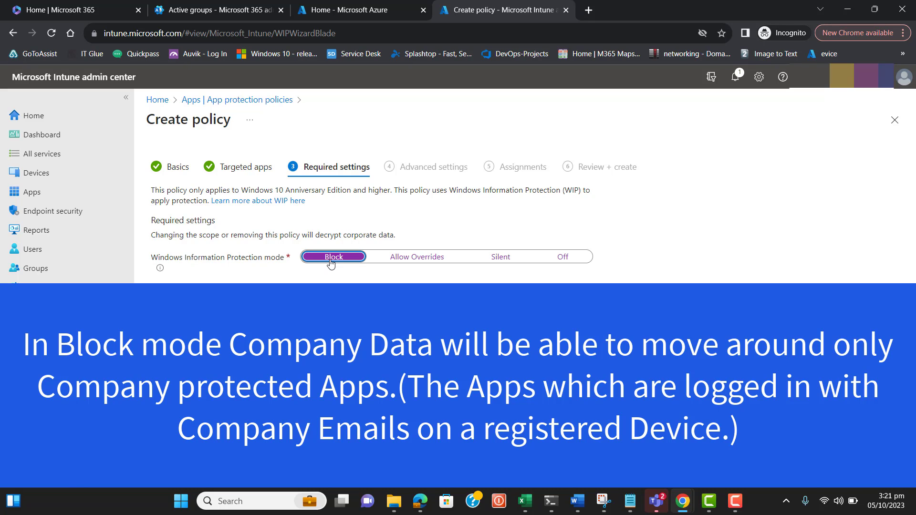
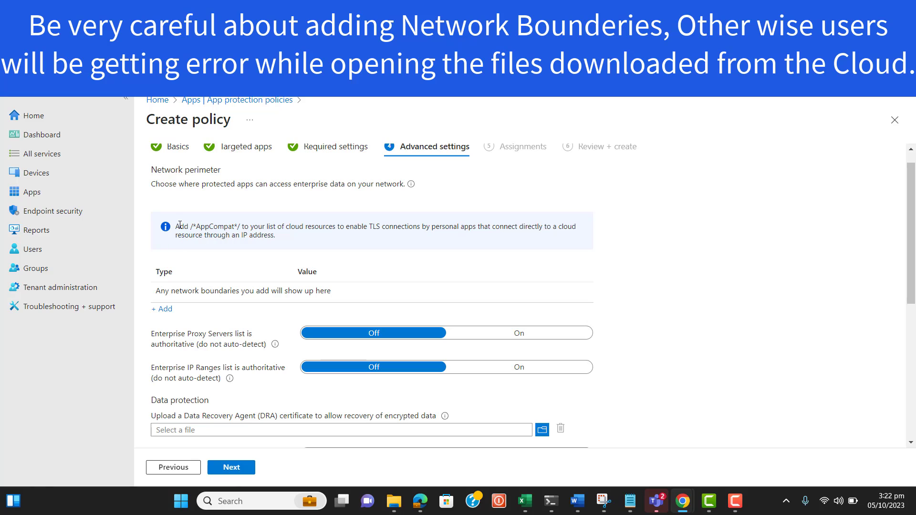
Step: Start a new network boundary of type Cloud resources in the advanced settings and name it All Bounderies
left_click_drag(187, 225, 240, 224)
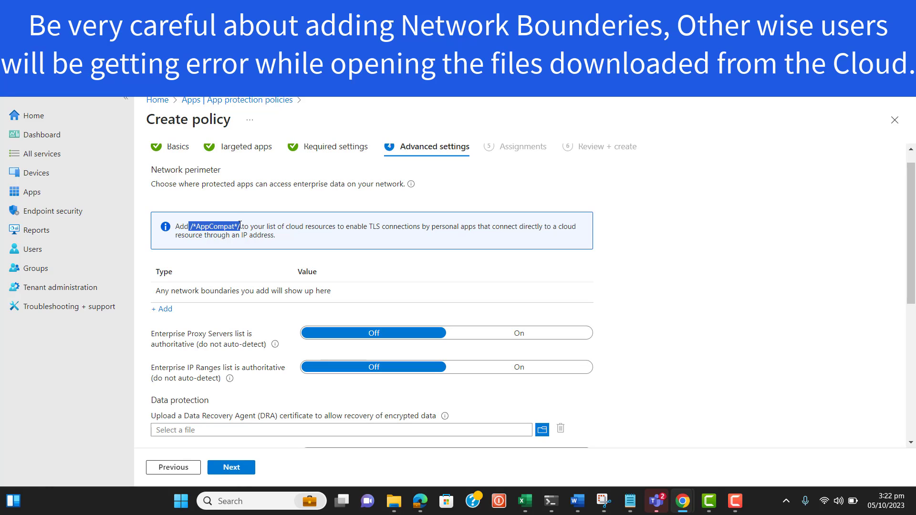
left_click(163, 310)
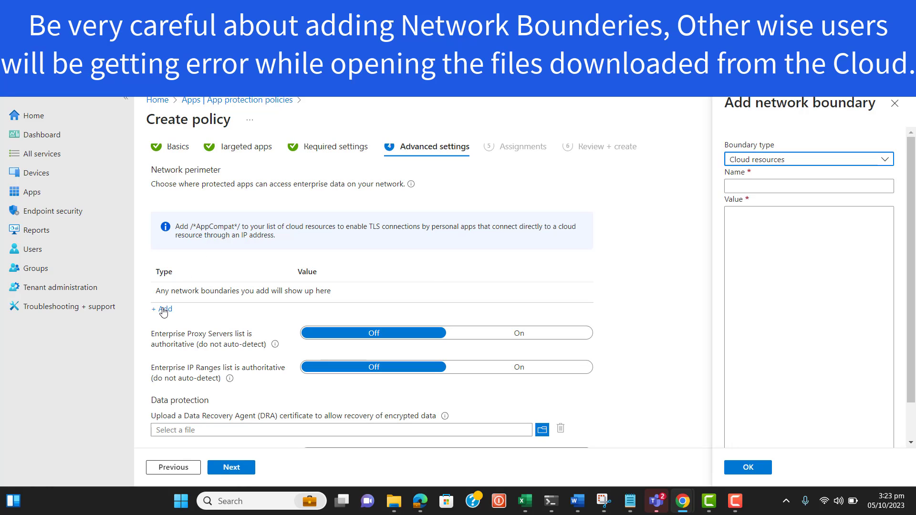
left_click(798, 162)
left_click(797, 165)
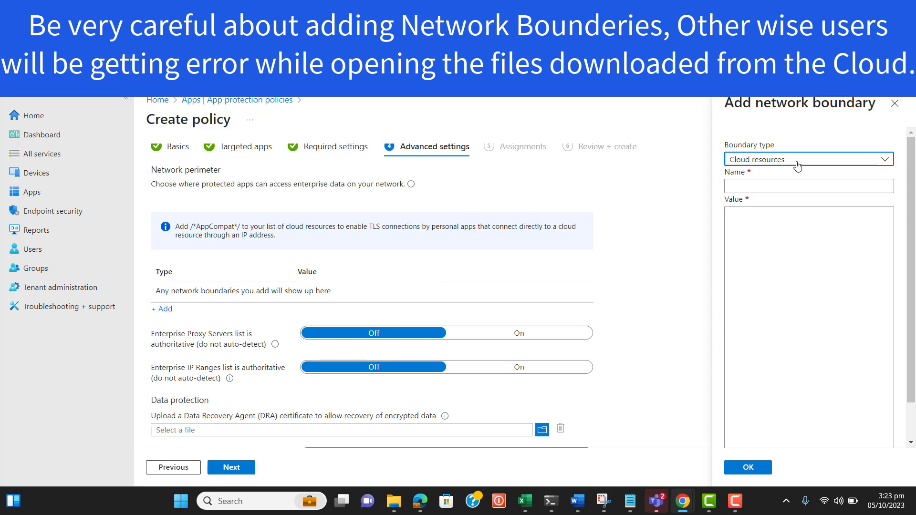
left_click(767, 185)
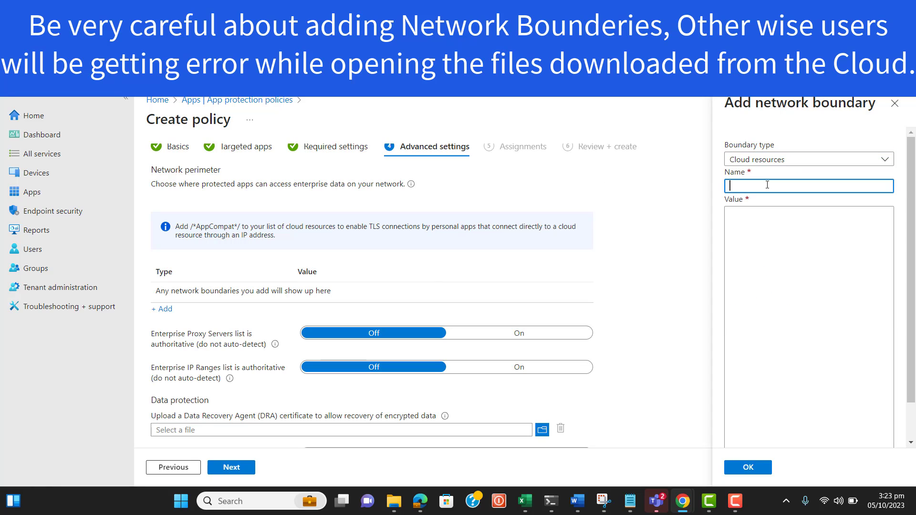
type("All Bounderies")
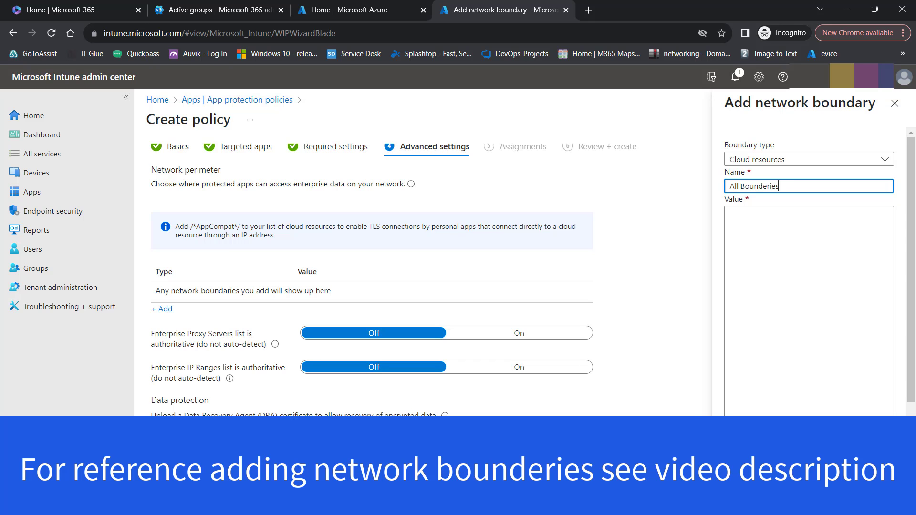
Step: Switch to Notepad and replace the remaining tenant names in the cloud resources list with the placeholder "domain"
left_click(629, 501)
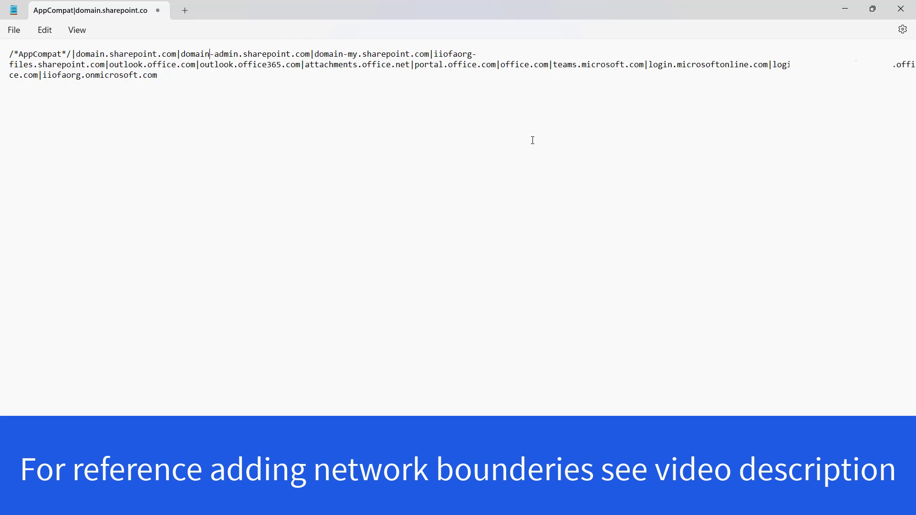
key("ctrl+a")
key("ctrl+v")
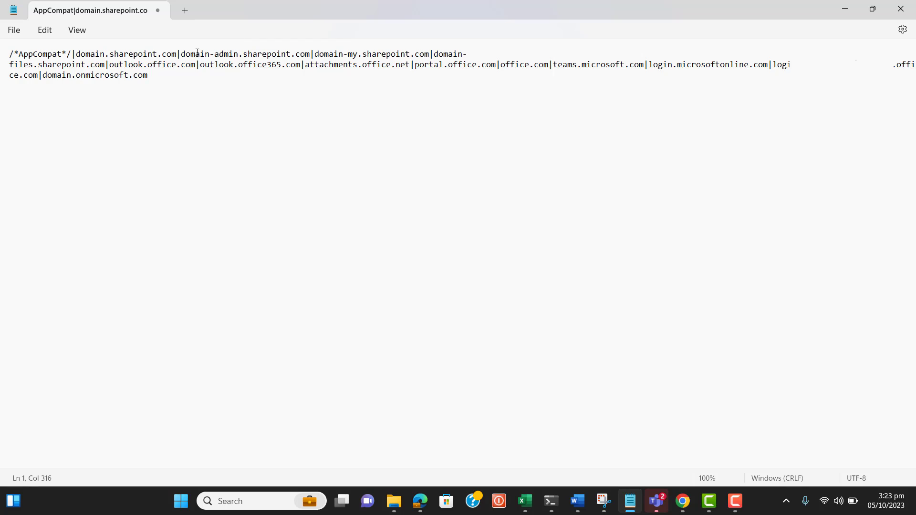
Step: Point out the domain placeholders and add the example domain Company.com on a separate line below the cloud resources list
left_click_drag(210, 54, 183, 54)
left_click_drag(106, 54, 79, 55)
left_click_drag(340, 57, 313, 56)
left_click(170, 148)
key("Return")
key("Return")
type("Company.com")
Step: Replace the "domain" placeholder with "company" in the admin and main SharePoint addresses of the list
left_click_drag(209, 55, 184, 52)
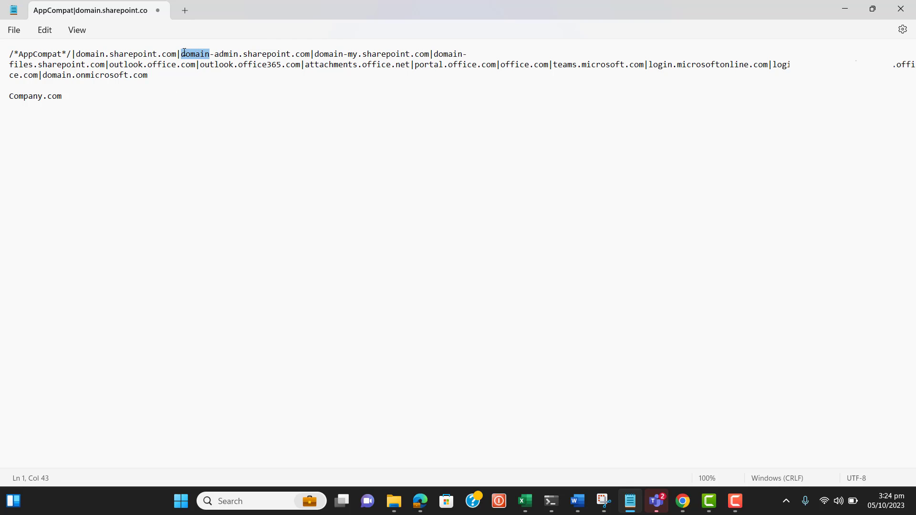
type("company")
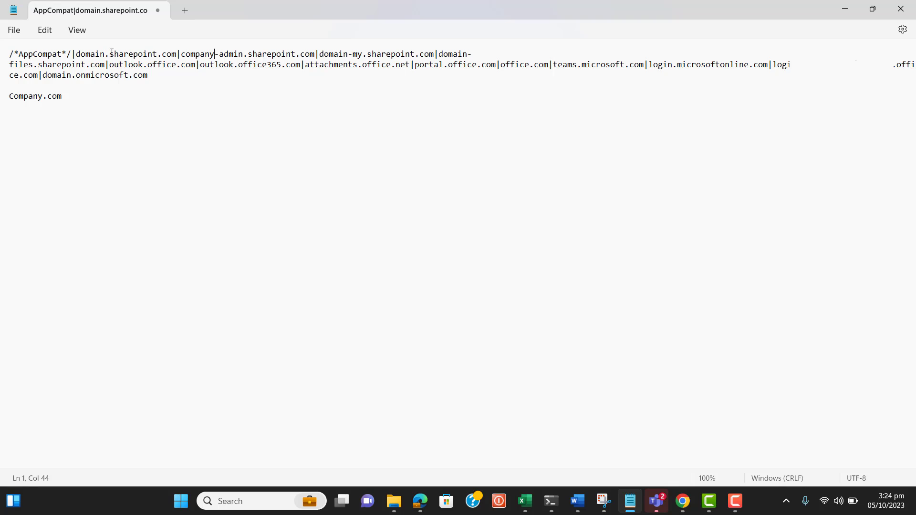
left_click(104, 54)
key("BackSpace")
key("BackSpace")
key("BackSpace")
key("BackSpace")
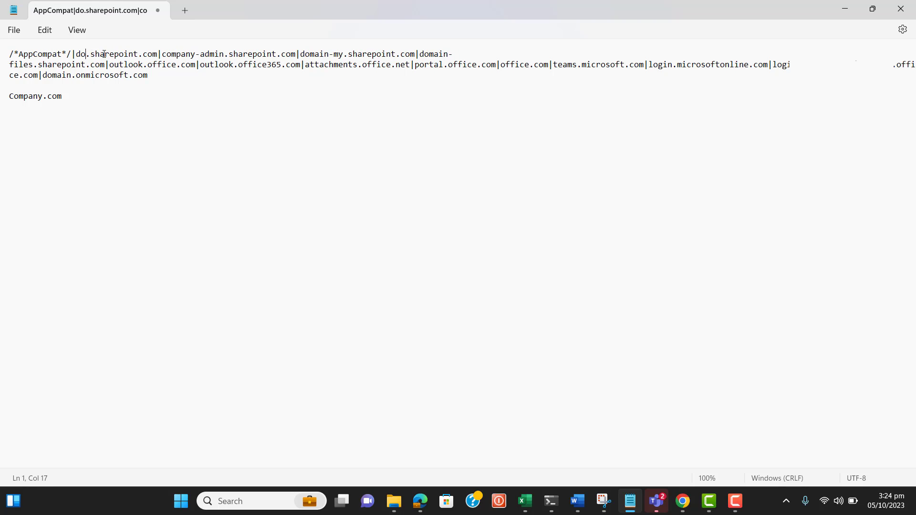
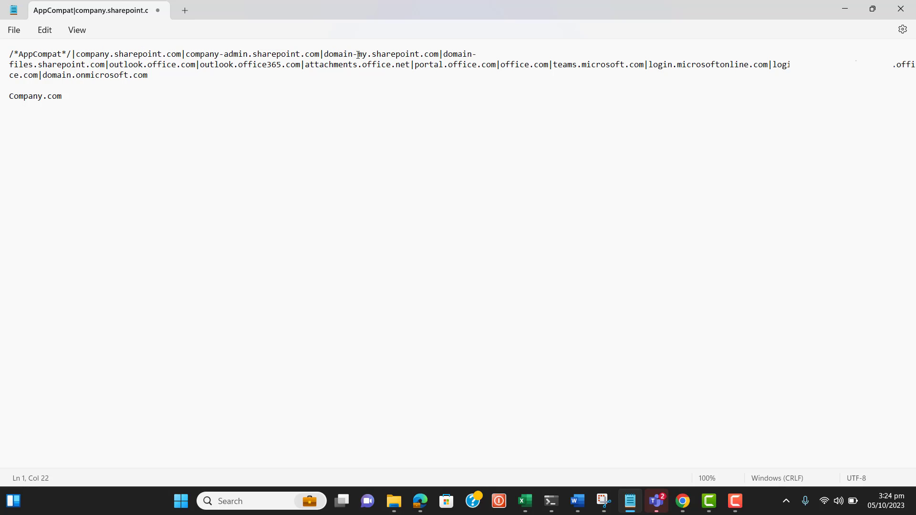
Step: Replace the "domain" placeholder with "Company" in the -my.sharepoint.com address
key("BackSpace")
key("BackSpace")
key("BackSpace")
key("BackSpace")
key("BackSpace")
key("BackSpace")
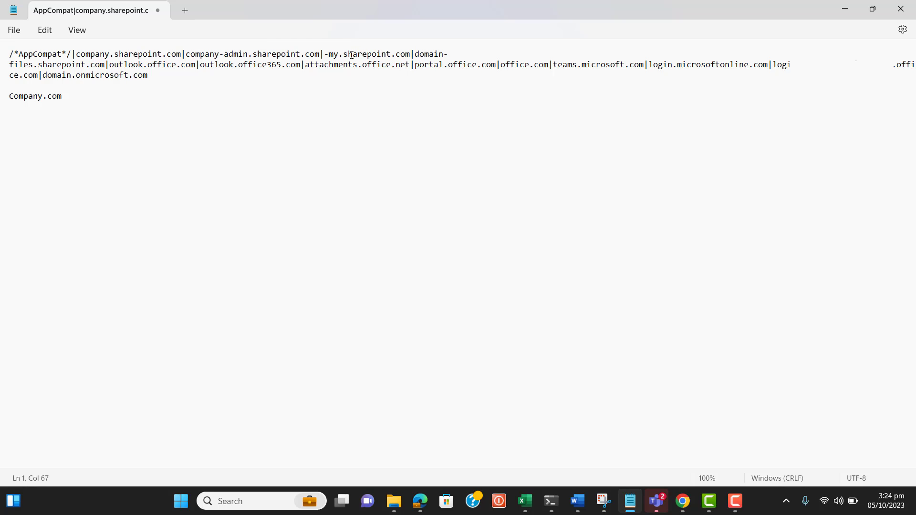
type("Company")
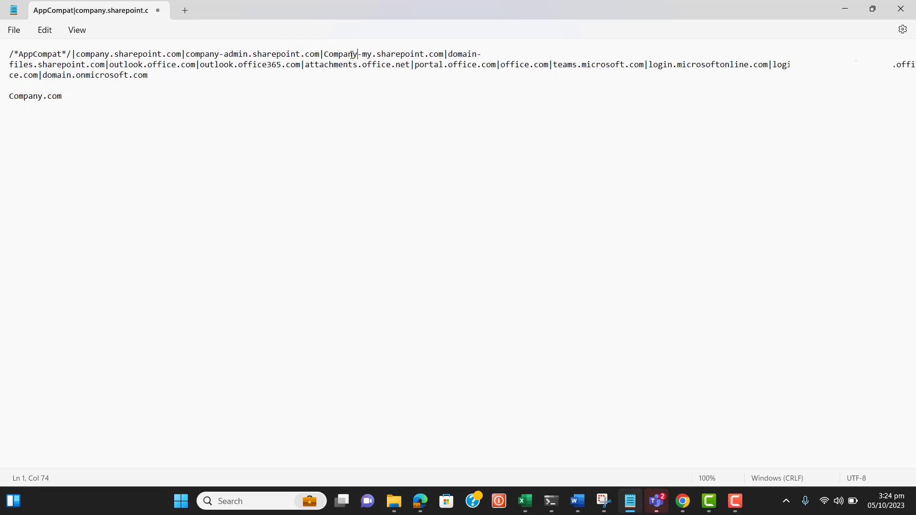
Step: Copy the whole cloud resources list from /*AppCompat*/ through domain.onmicrosoft.com and return to the Intune admin center
left_click(149, 75)
left_click_drag(10, 53, 160, 75)
key("ctrl+c")
left_click(852, 8)
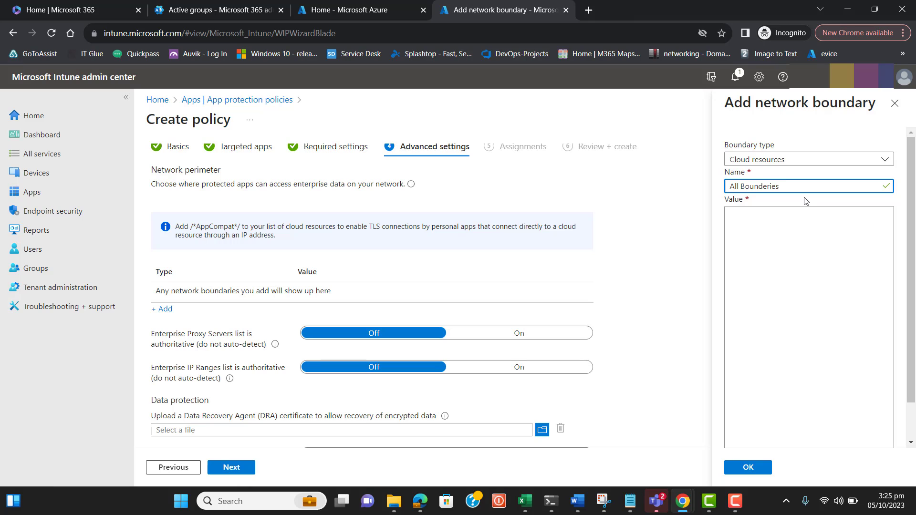
left_click(630, 501)
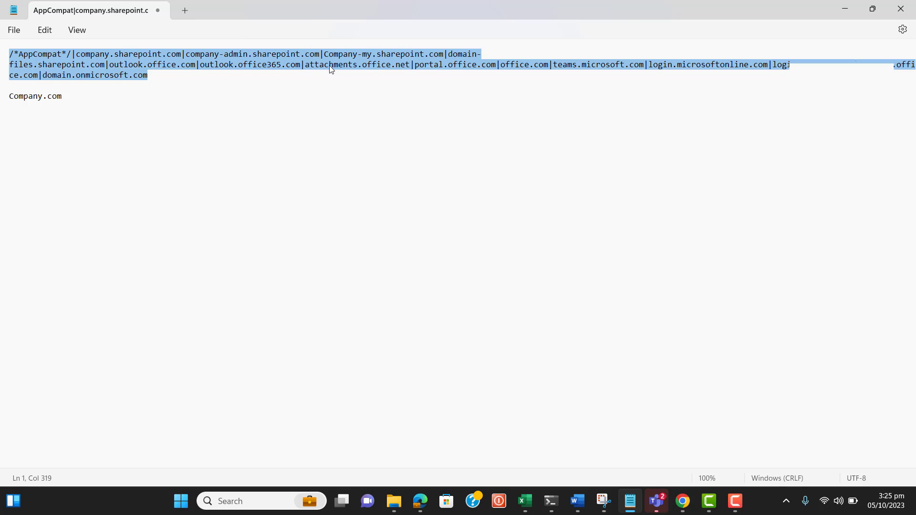
left_click(845, 6)
Step: Paste the copied cloud resources list as the All Bounderies value and add the network boundary
left_click(769, 220)
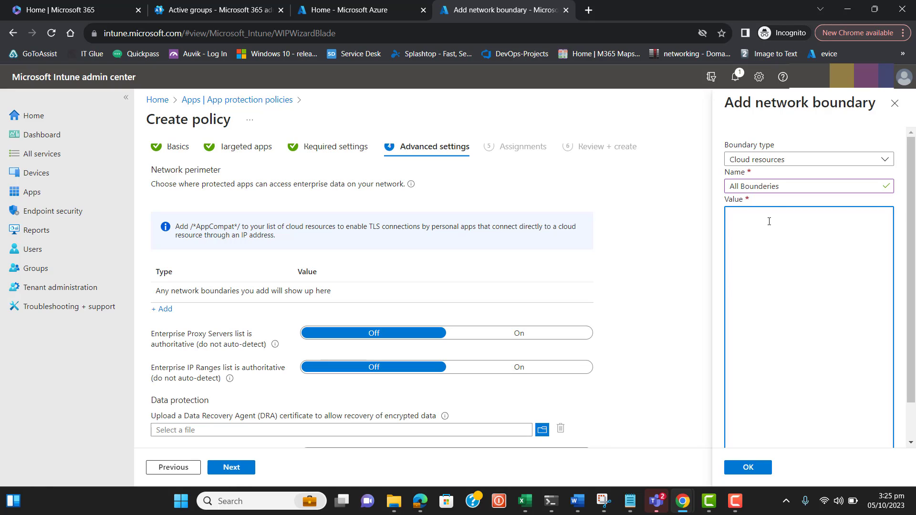
key("ctrl+v")
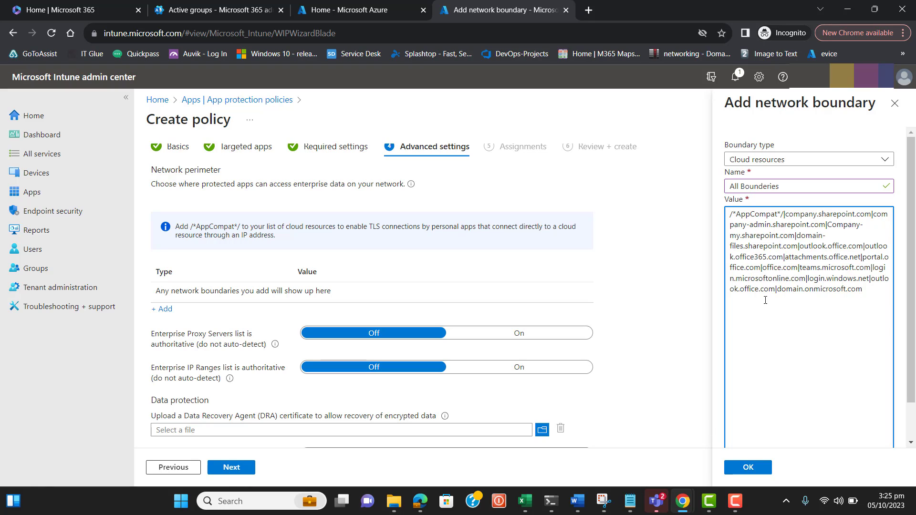
left_click(782, 290)
left_click(748, 468)
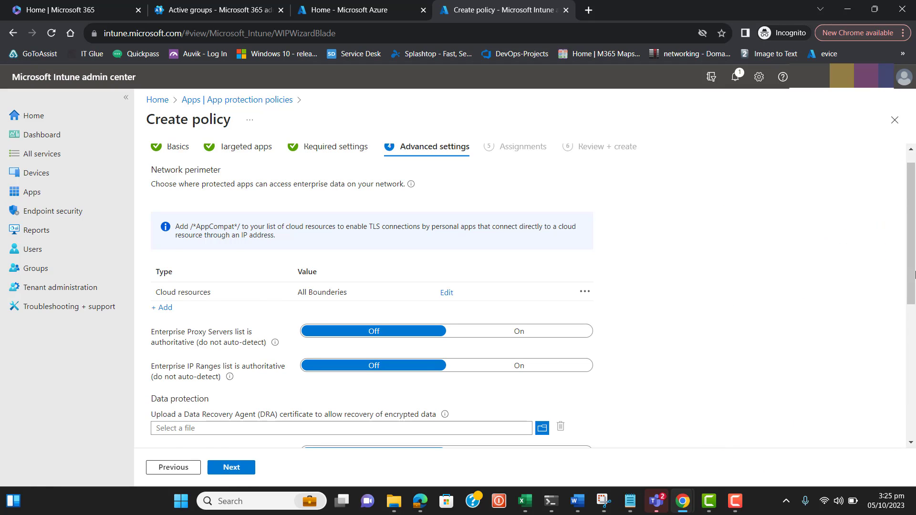
Step: Check the proxy, IP range and recovery certificate options, and turn on preventing apps from accessing corporate data when the device is locked
left_click_drag(913, 260, 914, 290)
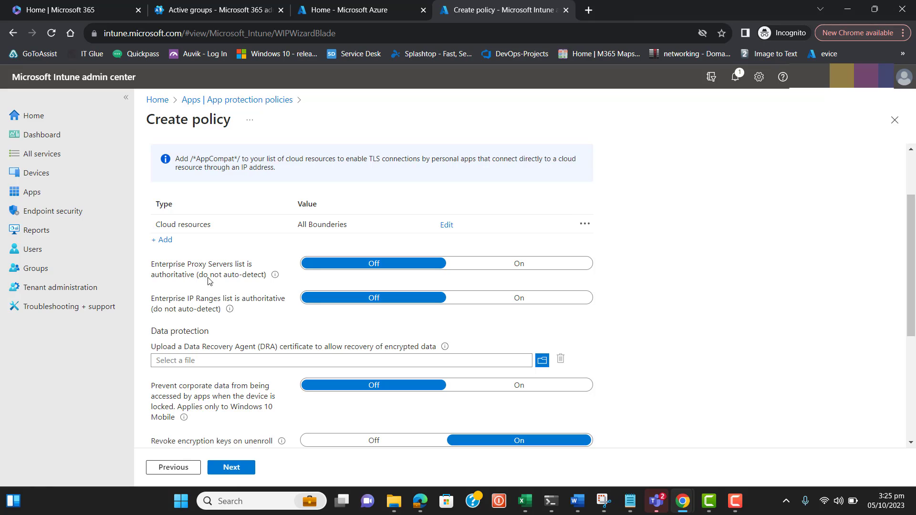
mouse_move(273, 278)
mouse_move(235, 311)
scroll(912, 265, "down", 1)
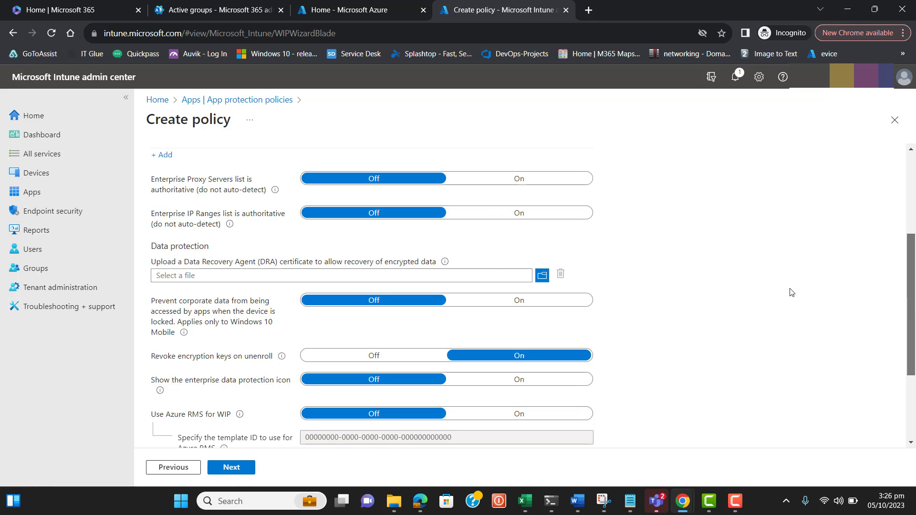
mouse_move(446, 262)
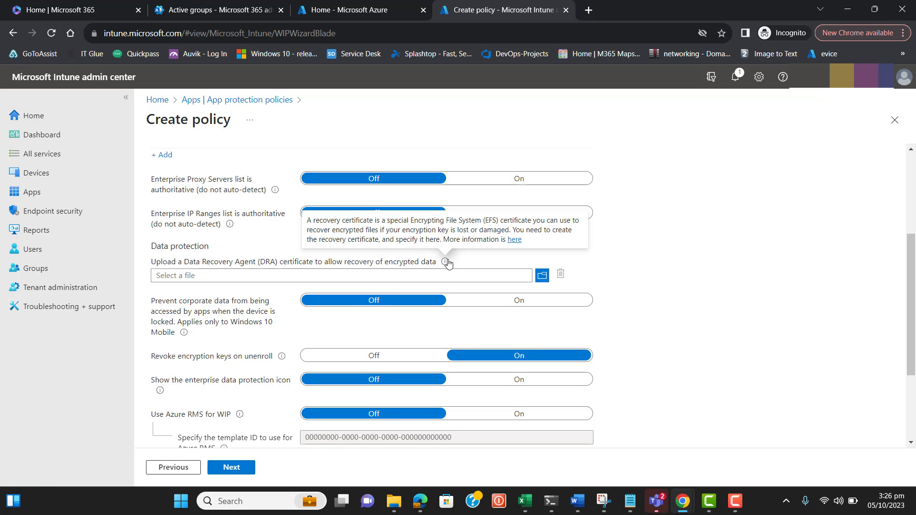
left_click_drag(914, 284, 914, 322)
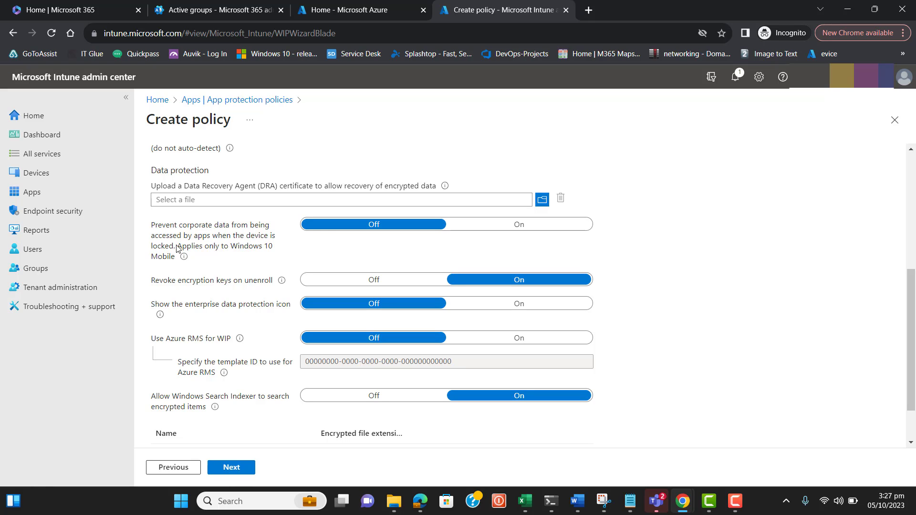
mouse_move(186, 257)
left_click(511, 231)
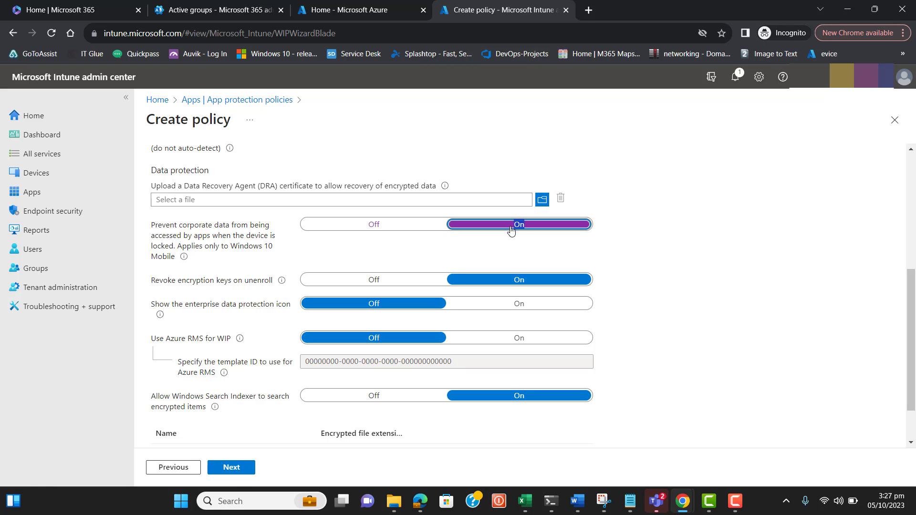
Step: Turn off preventing apps from accessing corporate data on locked devices, and turn on showing the enterprise data protection icon
left_click(385, 234)
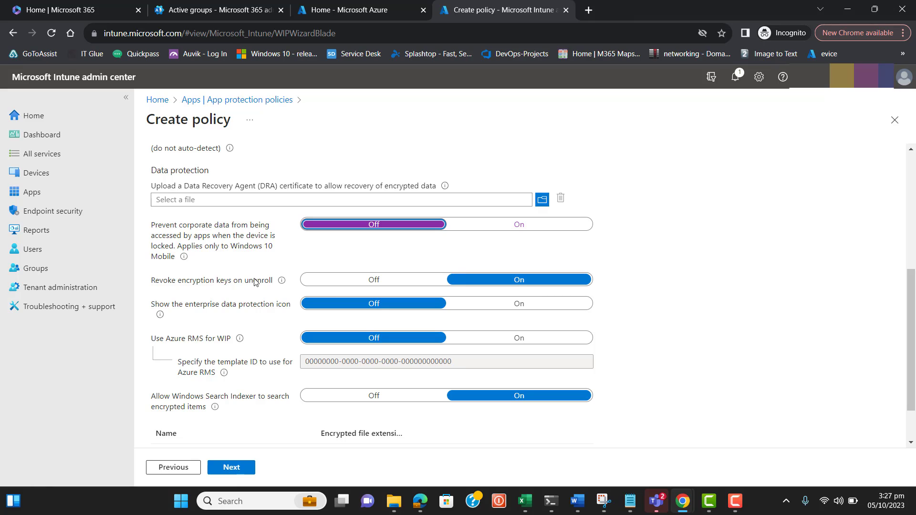
mouse_move(282, 282)
left_click(520, 305)
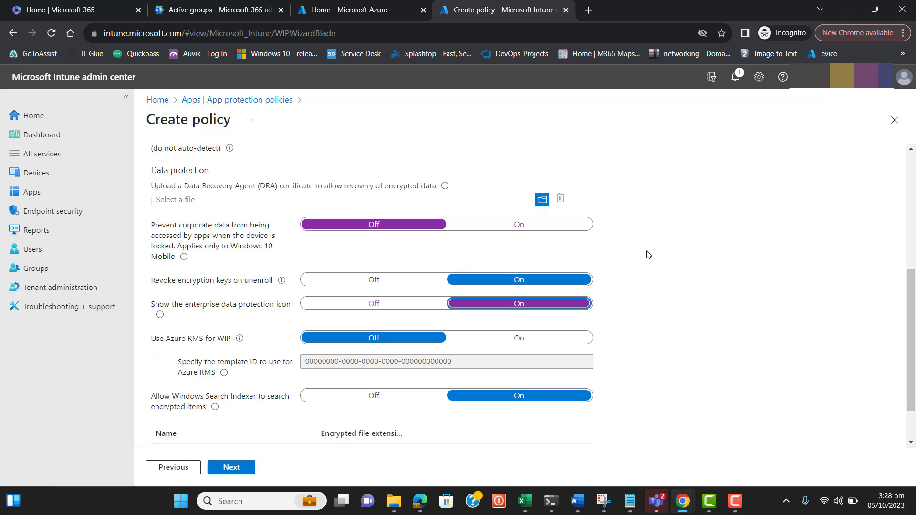
Step: Check the Azure RMS and Windows Search Indexer options and continue to the policy's group assignments
left_click_drag(913, 330, 914, 343)
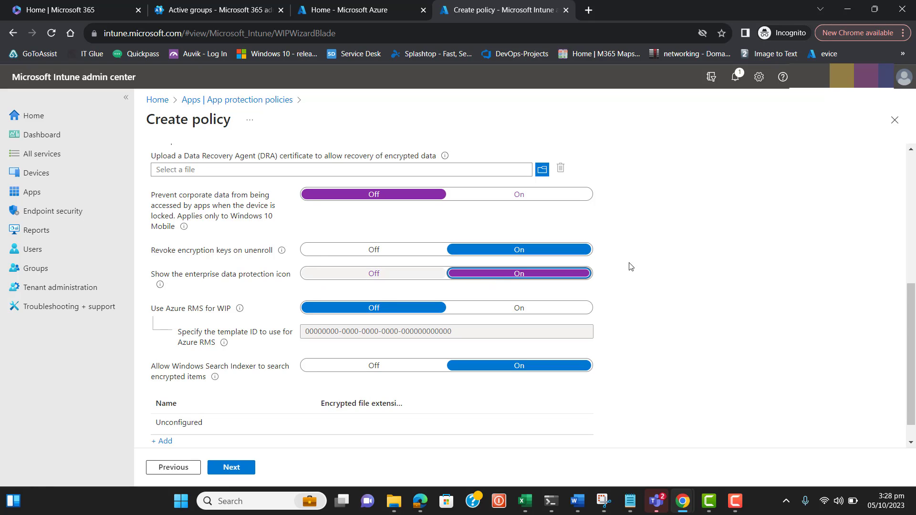
left_click_drag(913, 308, 915, 329)
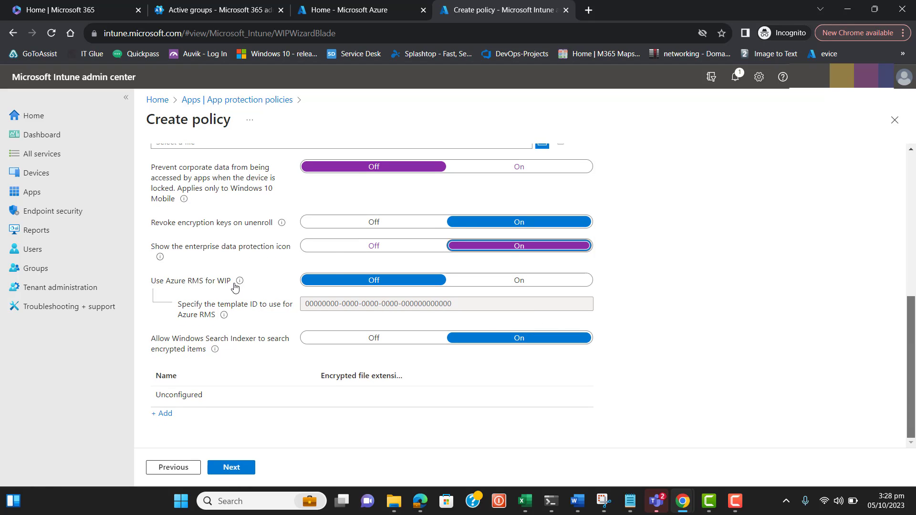
mouse_move(240, 282)
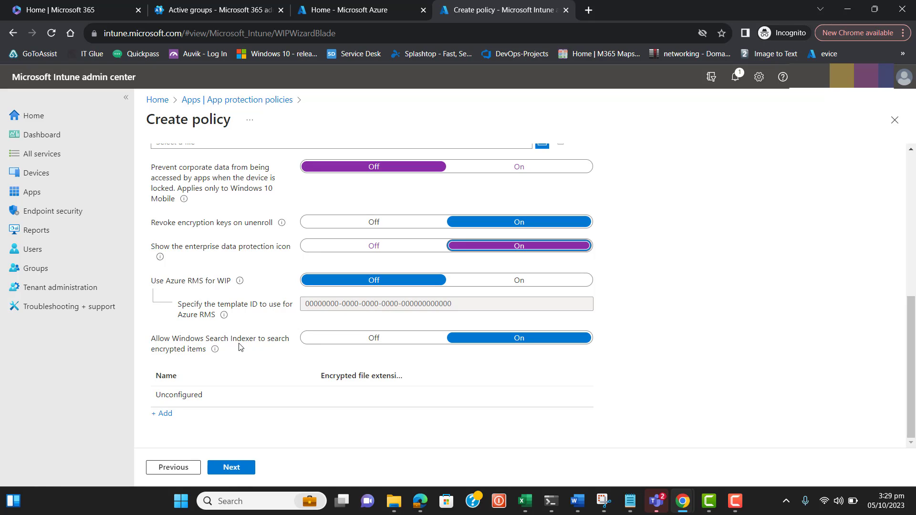
mouse_move(215, 350)
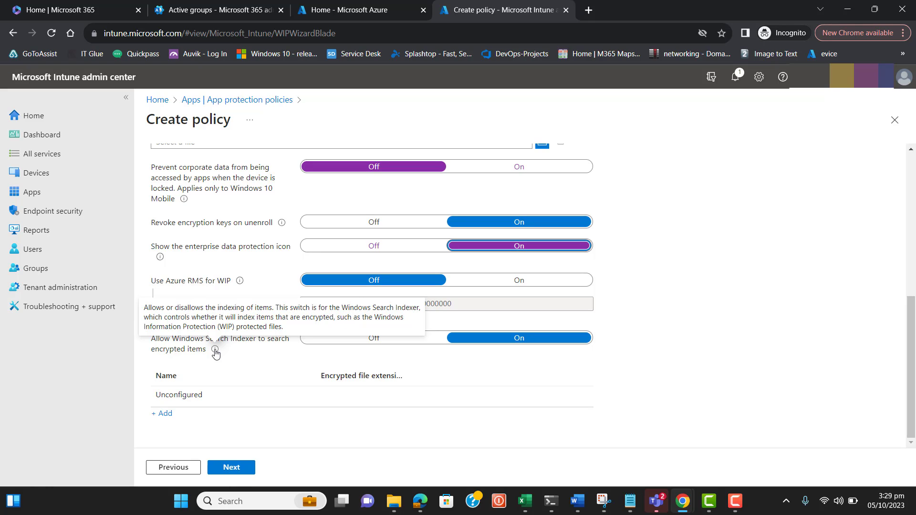
left_click(231, 468)
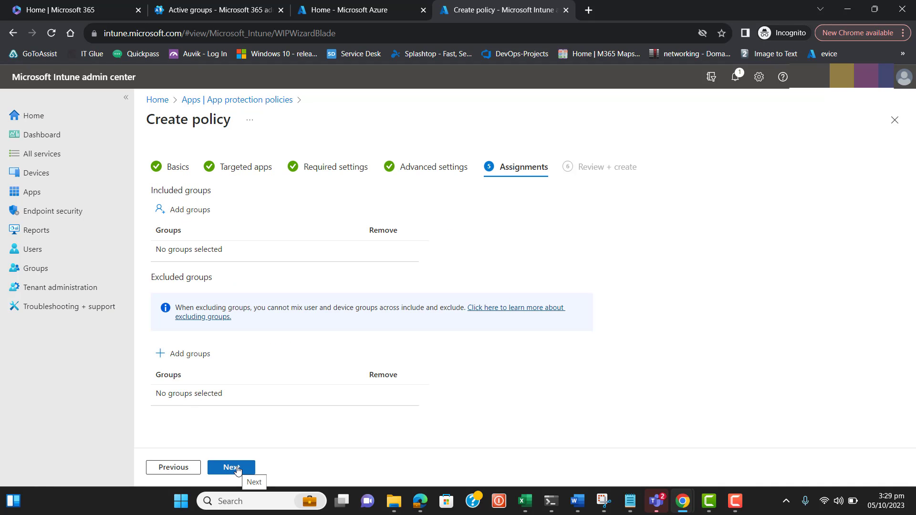
Step: Search the groups for "intune" and assign the policy to the Intune Windows Users group, with no excluded groups
left_click(204, 212)
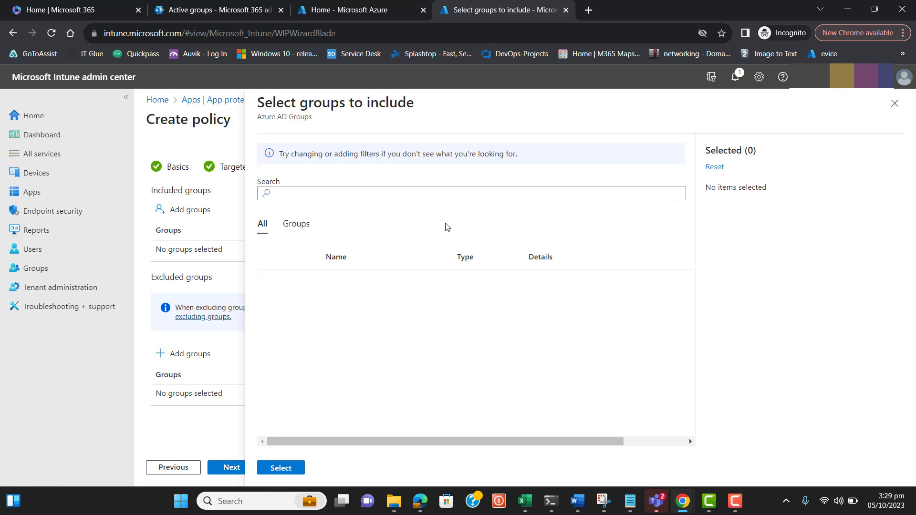
left_click(440, 195)
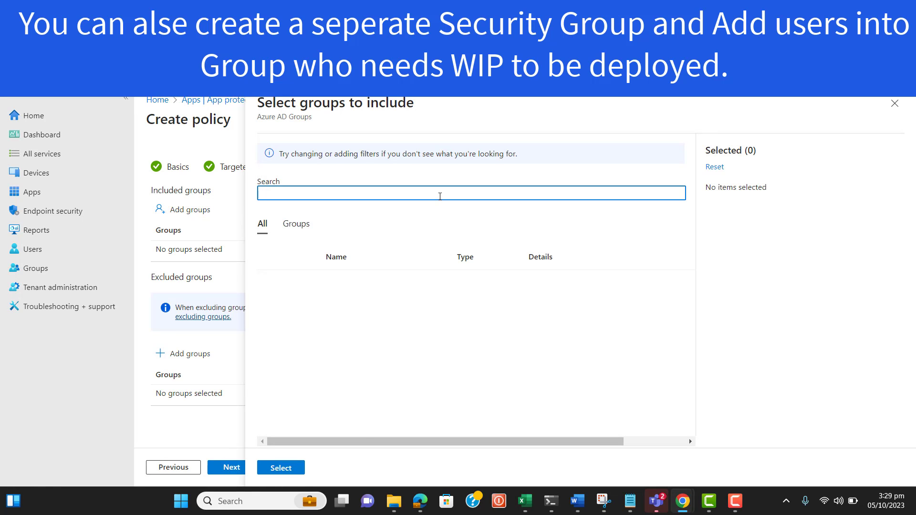
type("intune")
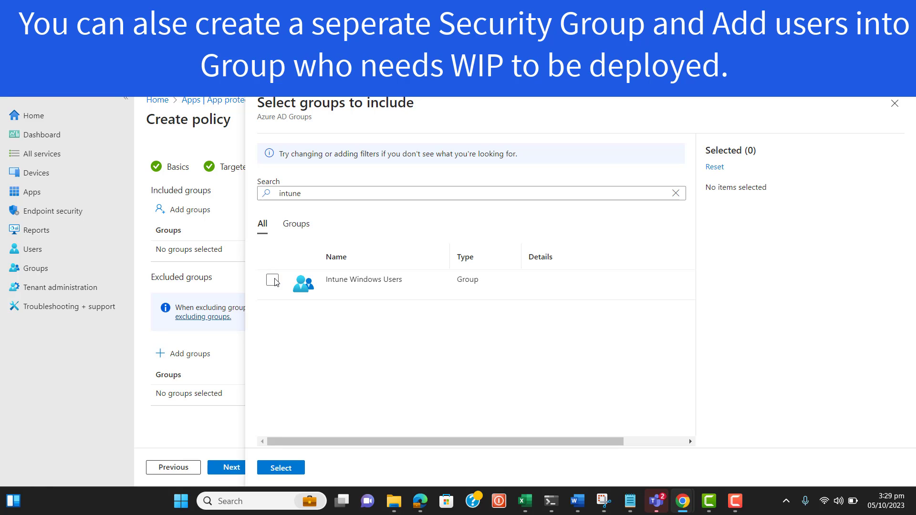
left_click(274, 281)
left_click(290, 468)
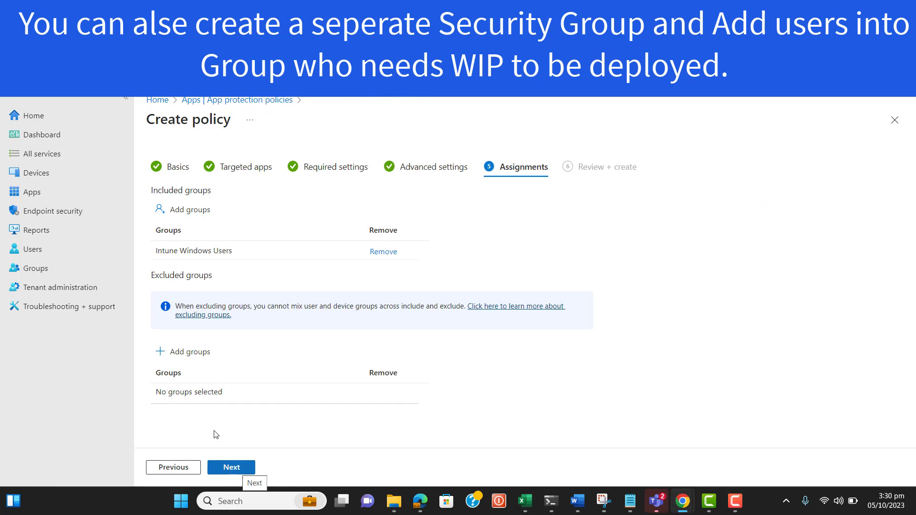
left_click_drag(151, 275, 256, 388)
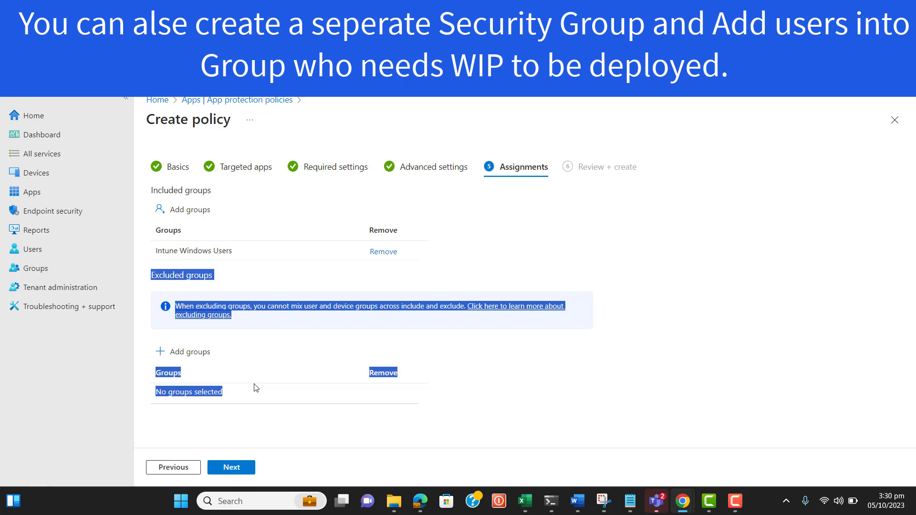
left_click(319, 417)
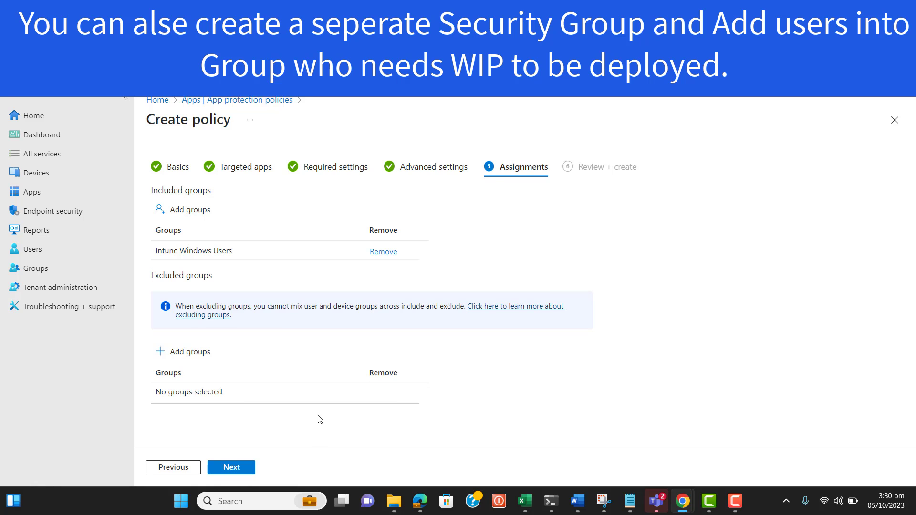
Step: Review the full policy summary, from the basics through the assignments, and create the policy
left_click(243, 468)
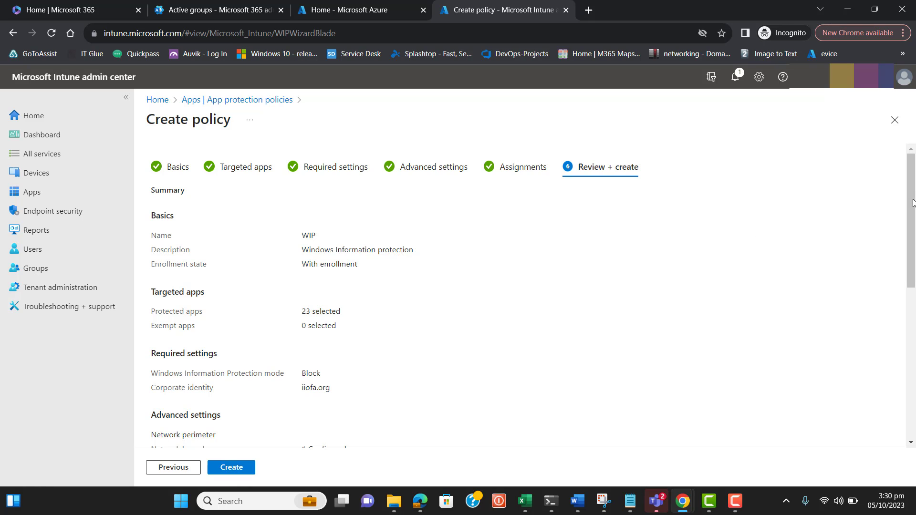
left_click_drag(912, 203, 912, 354)
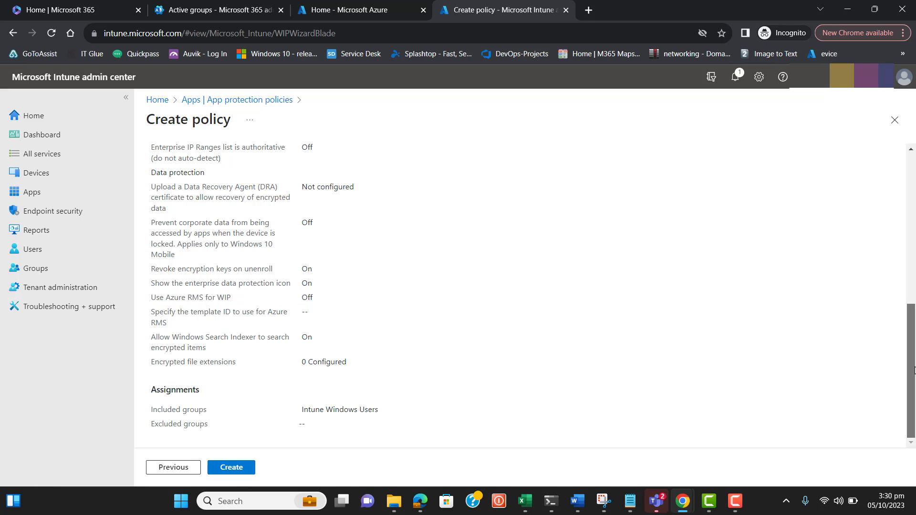
left_click(229, 472)
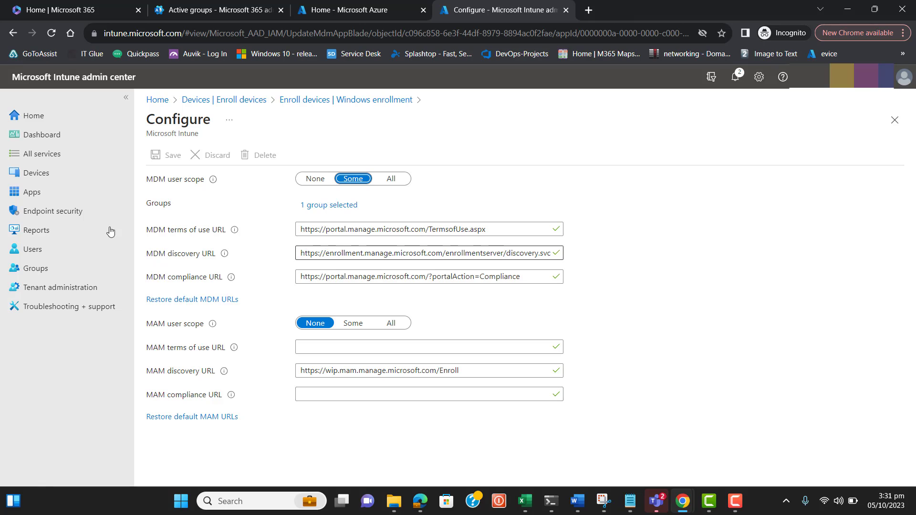
Step: Open the WIP policy from the list of app protection policies
left_click(43, 180)
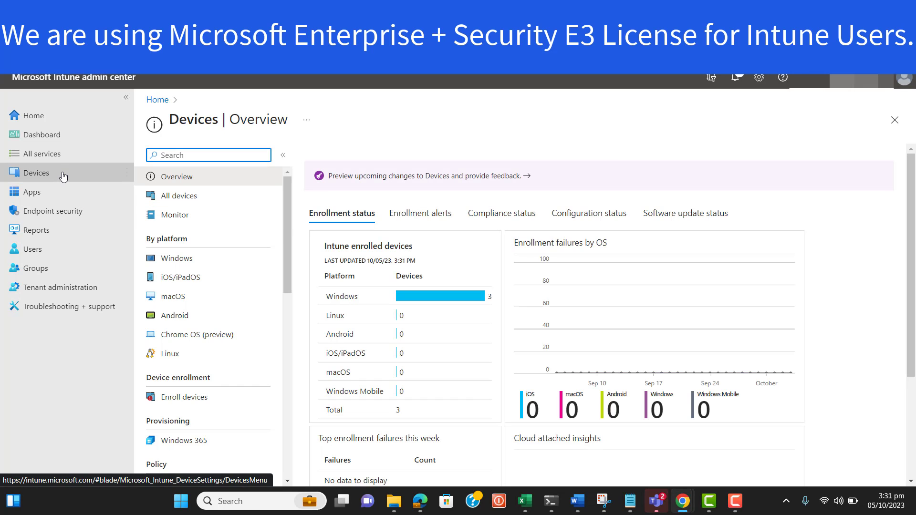
left_click(63, 177)
left_click(59, 193)
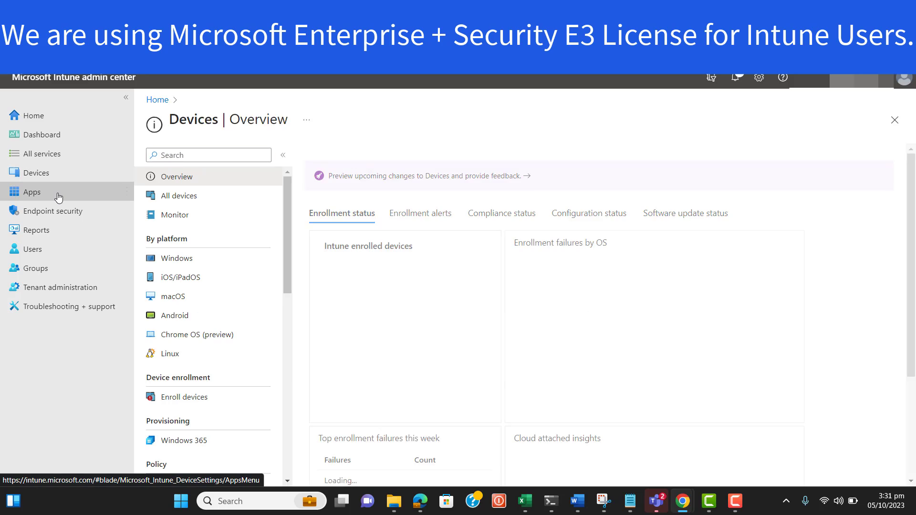
left_click(196, 365)
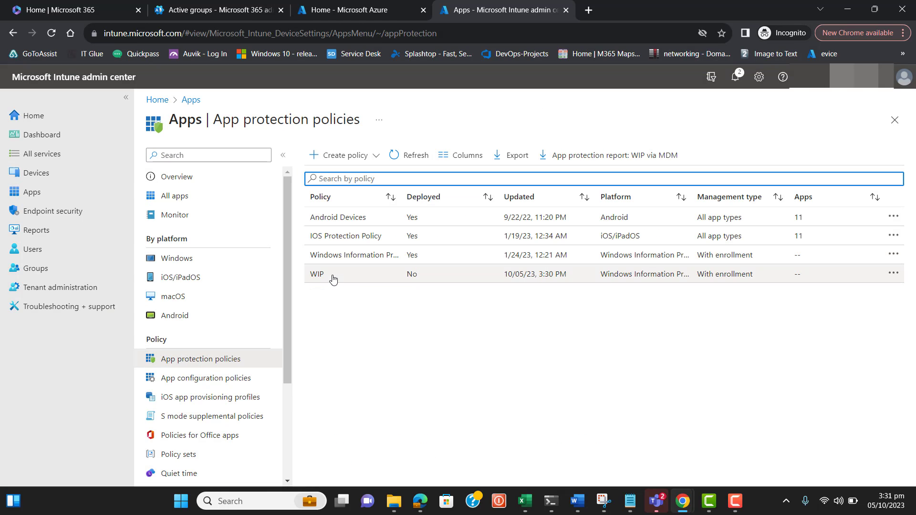
left_click(333, 280)
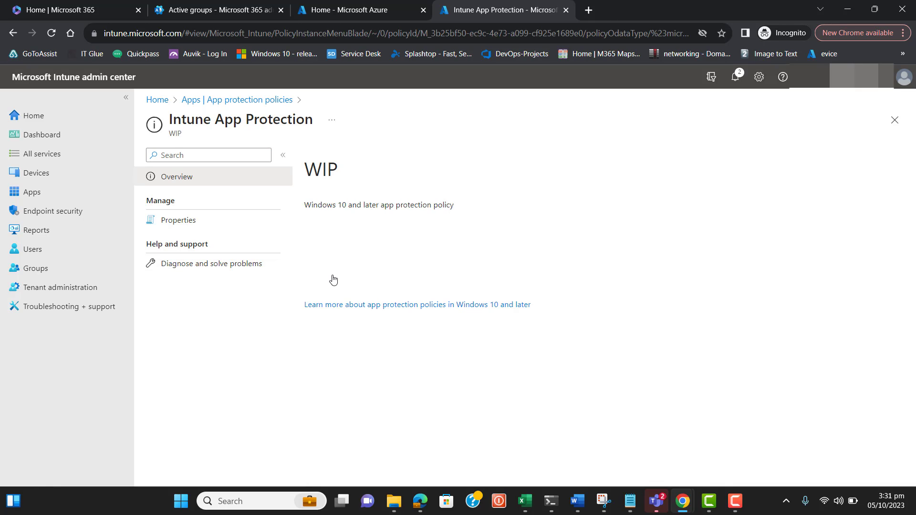